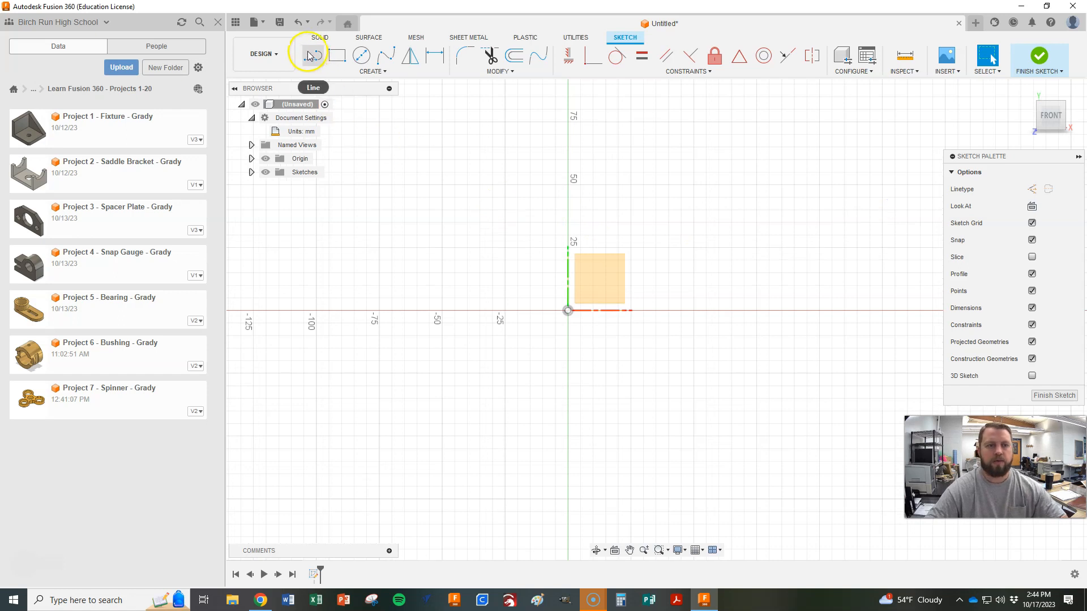
Step: Save the design as "Project 8 - Drain Plate" followed by the author's surname, in the Learn Fusion 360 - Projects 1-20 folder
{"action": "left_click", "coordinate": [279, 22]}
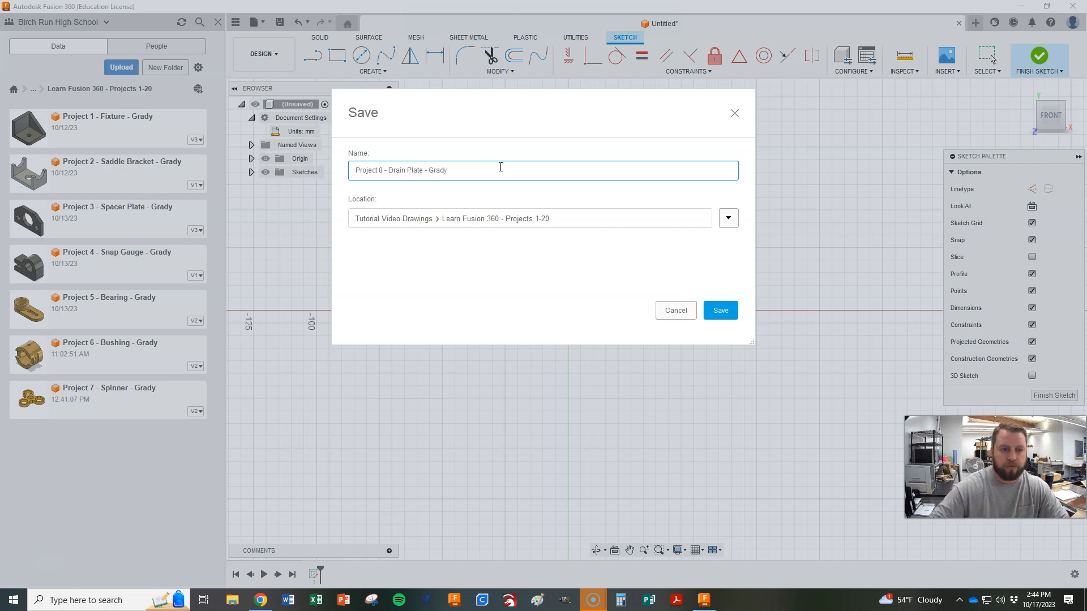
{"action": "left_click", "coordinate": [720, 310]}
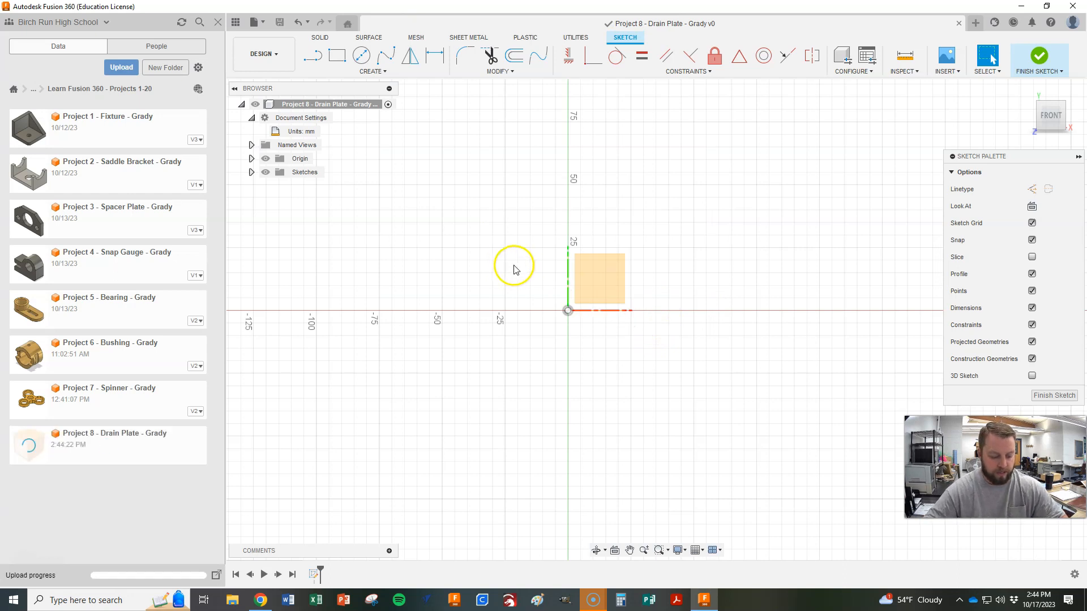
Step: Sketch a 150 mm diameter circle centred on the origin and move its diameter dimension outside the circle
{"action": "key", "text": "c"}
{"action": "left_click", "coordinate": [568, 310]}
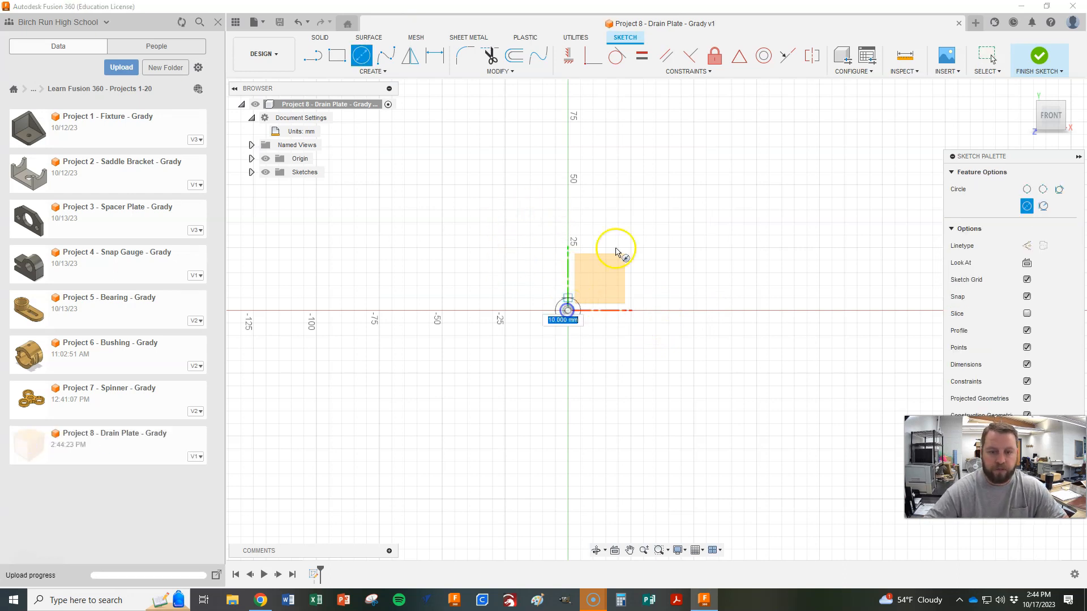
{"action": "key", "text": "Return"}
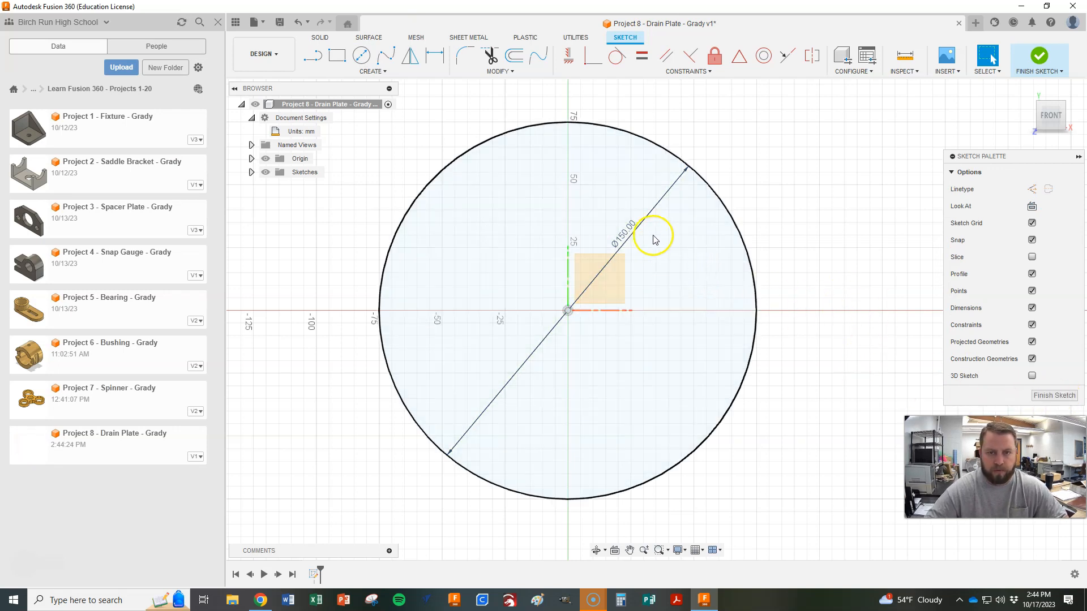
{"action": "left_click_drag", "start_coordinate": [643, 231], "coordinate": [807, 204]}
{"action": "left_click", "coordinate": [795, 270]}
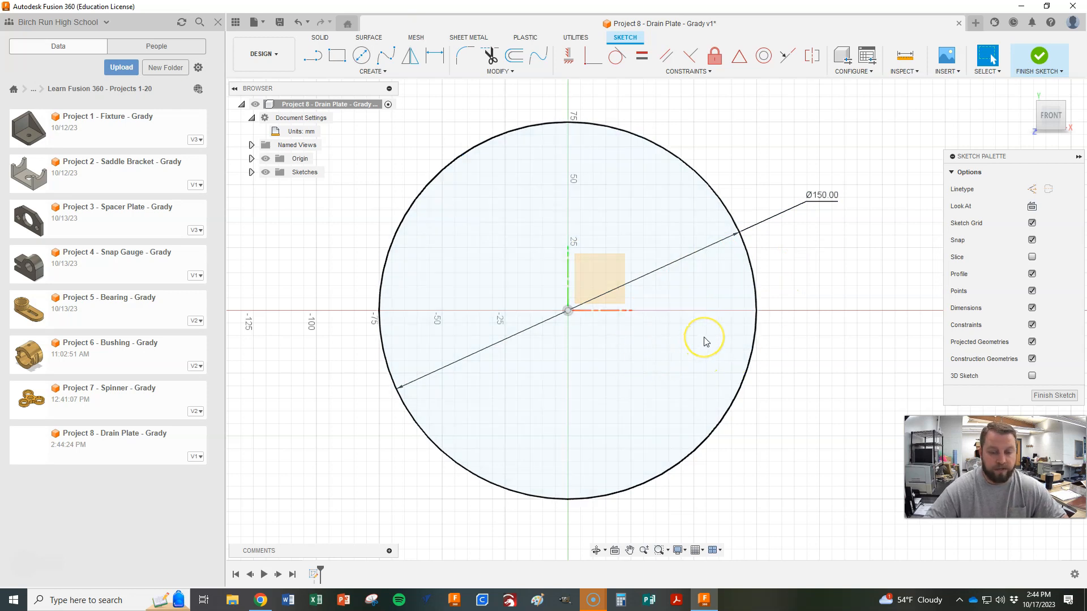
Step: Check the hole size in the reference drawing and sketch a 5 mm diameter circle centred on the origin
{"action": "key", "text": "alt+Tab"}
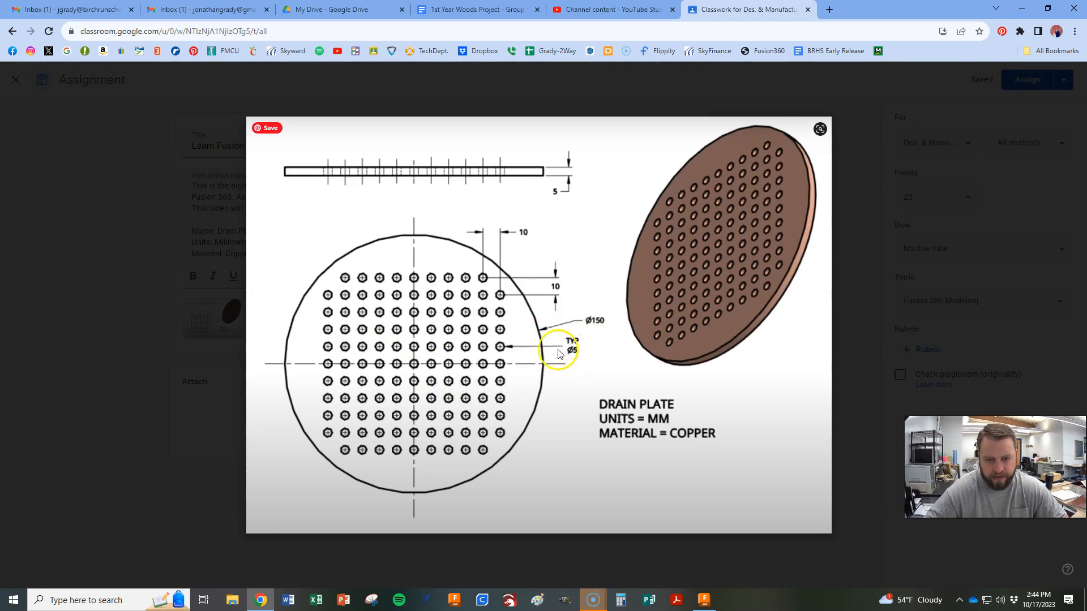
{"action": "key", "text": "alt+Tab"}
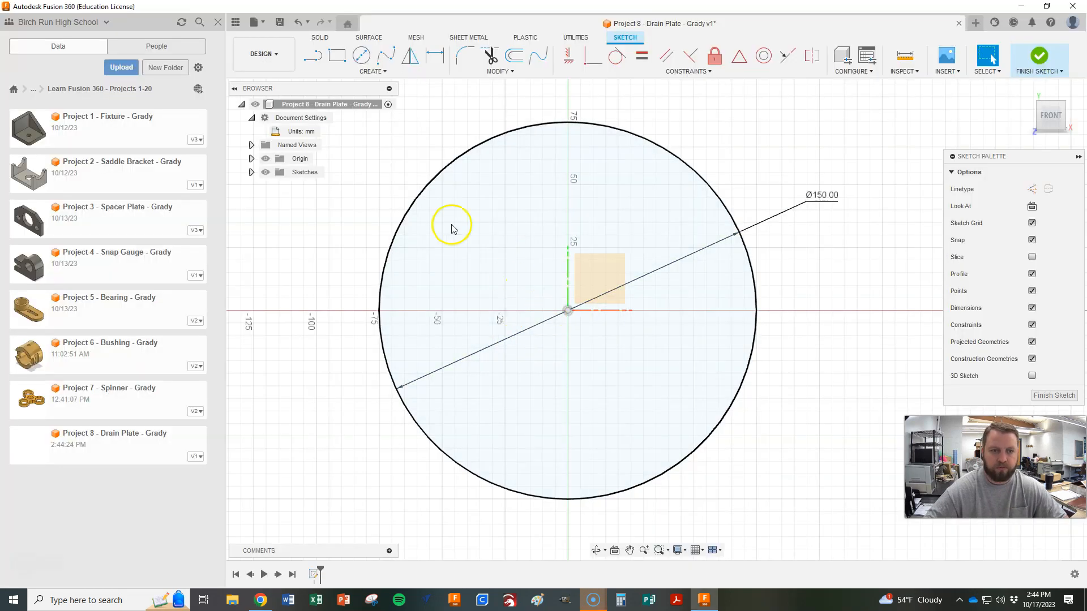
{"action": "key", "text": "c"}
{"action": "scroll", "coordinate": [589, 336], "scroll_direction": "up", "scroll_amount": 4}
{"action": "scroll", "coordinate": [580, 338], "scroll_direction": "up", "scroll_amount": 3}
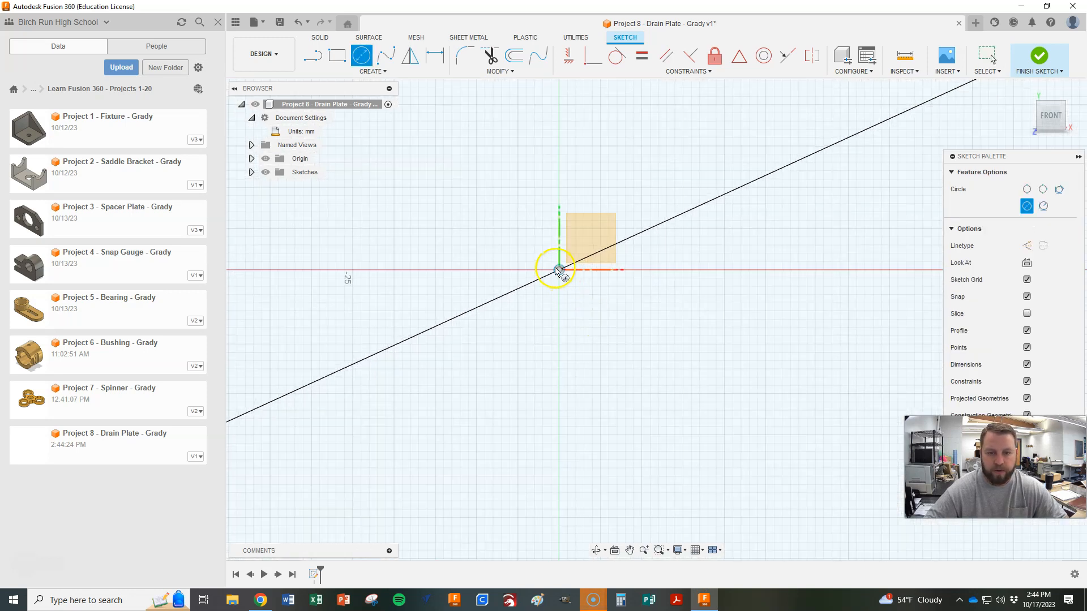
{"action": "left_click", "coordinate": [560, 270]}
{"action": "type", "text": "5"}
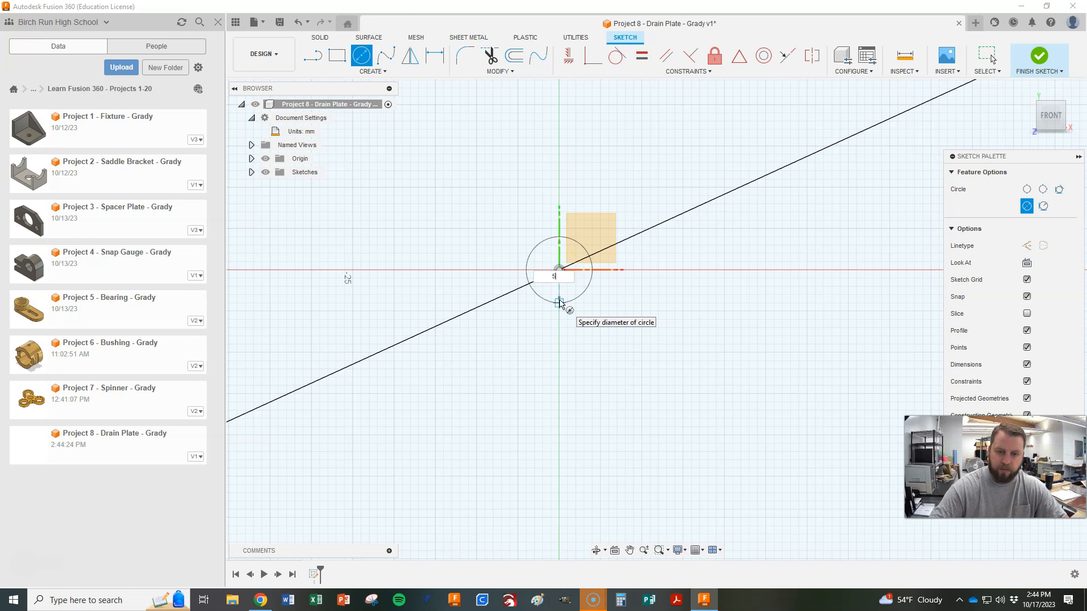
{"action": "key", "text": "Return"}
{"action": "key", "text": "Escape"}
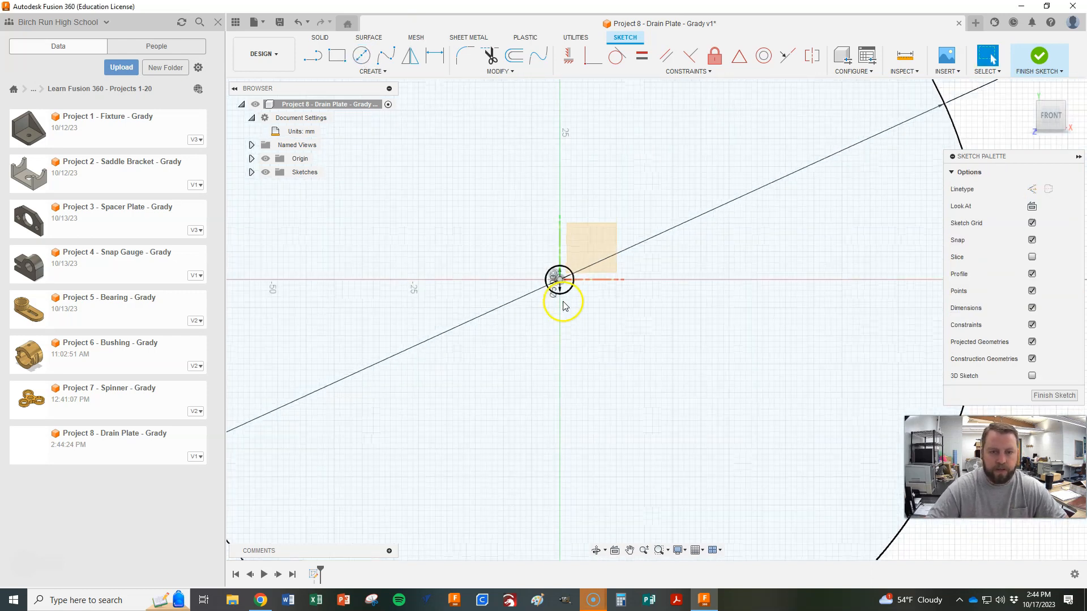
Step: Check the hole layout in the reference drawing, then start a rectangular pattern of the 5 mm circle extending 45 mm horizontally and 45 mm vertically
{"action": "scroll", "coordinate": [566, 309], "scroll_direction": "down", "scroll_amount": 5}
{"action": "scroll", "coordinate": [566, 312], "scroll_direction": "up", "scroll_amount": 5}
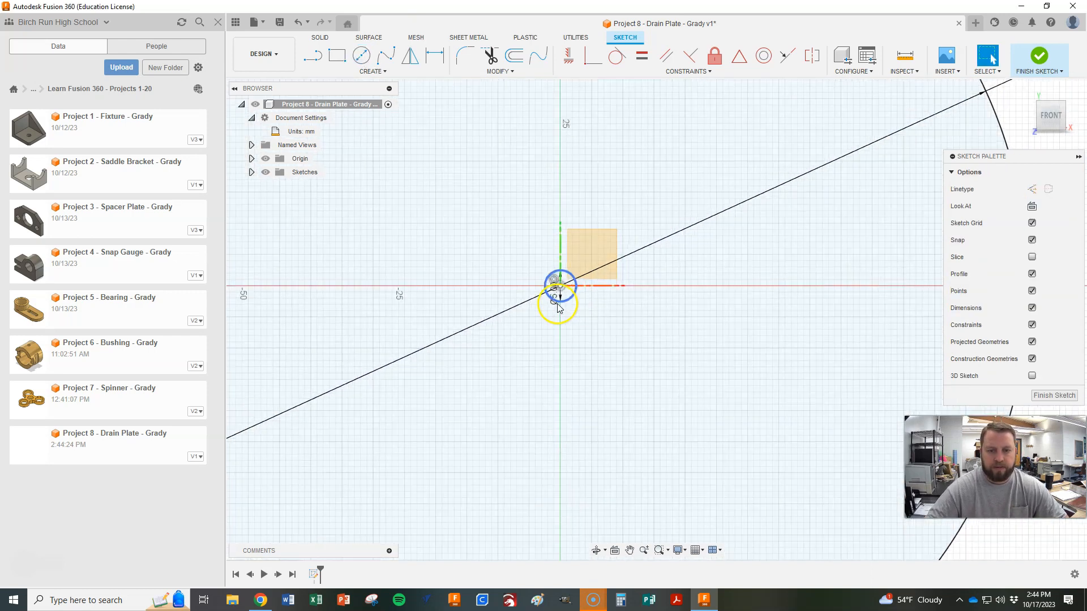
{"action": "key", "text": "alt+Tab"}
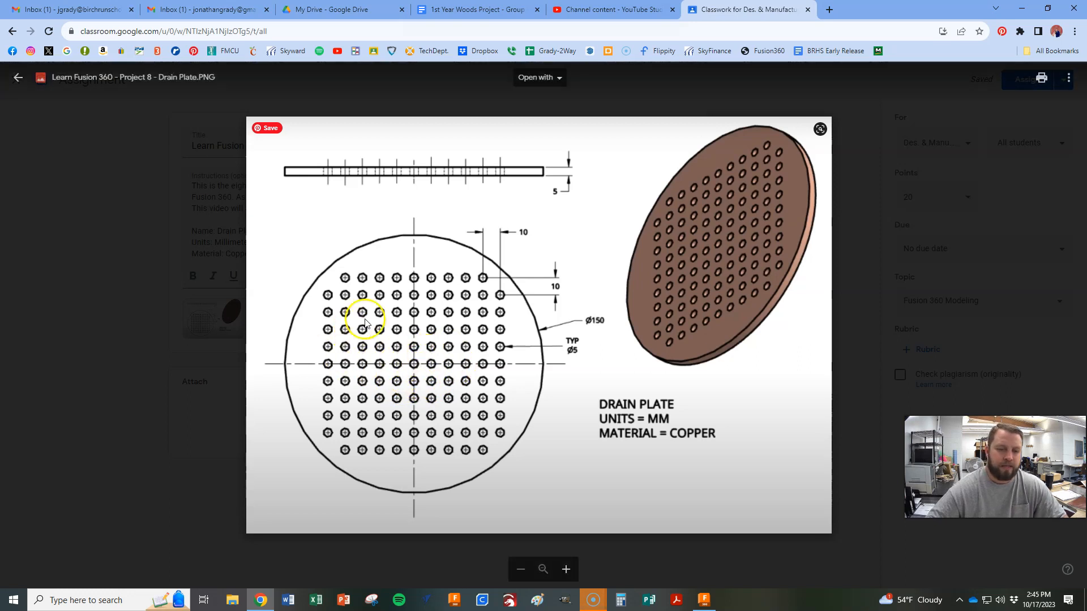
{"action": "key", "text": "alt+Tab"}
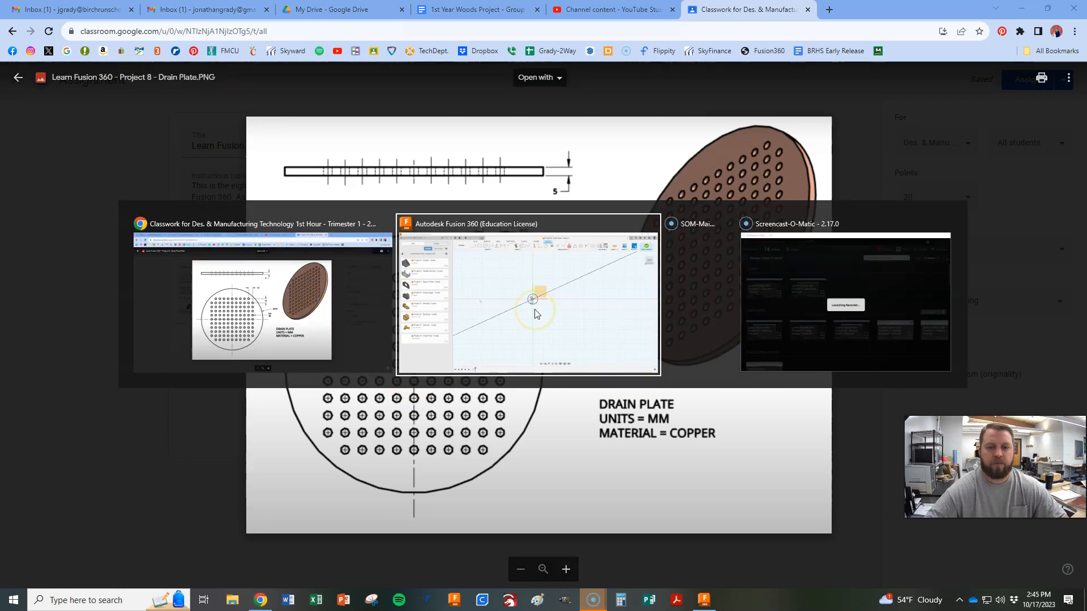
{"action": "scroll", "coordinate": [624, 345], "scroll_direction": "down", "scroll_amount": 5}
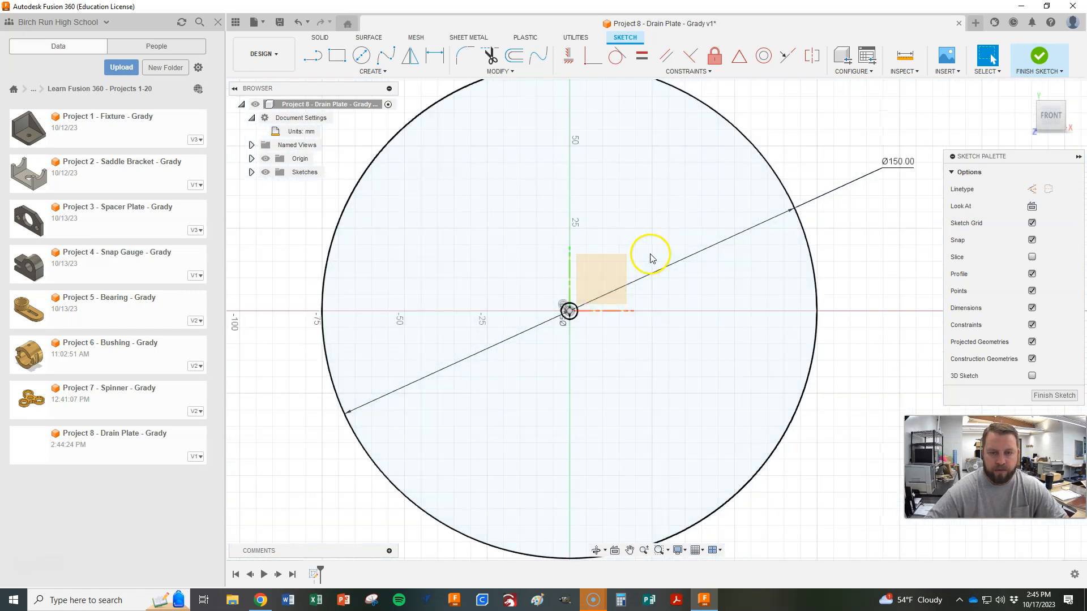
{"action": "scroll", "coordinate": [650, 252], "scroll_direction": "down", "scroll_amount": 2}
{"action": "scroll", "coordinate": [575, 354], "scroll_direction": "up", "scroll_amount": 1}
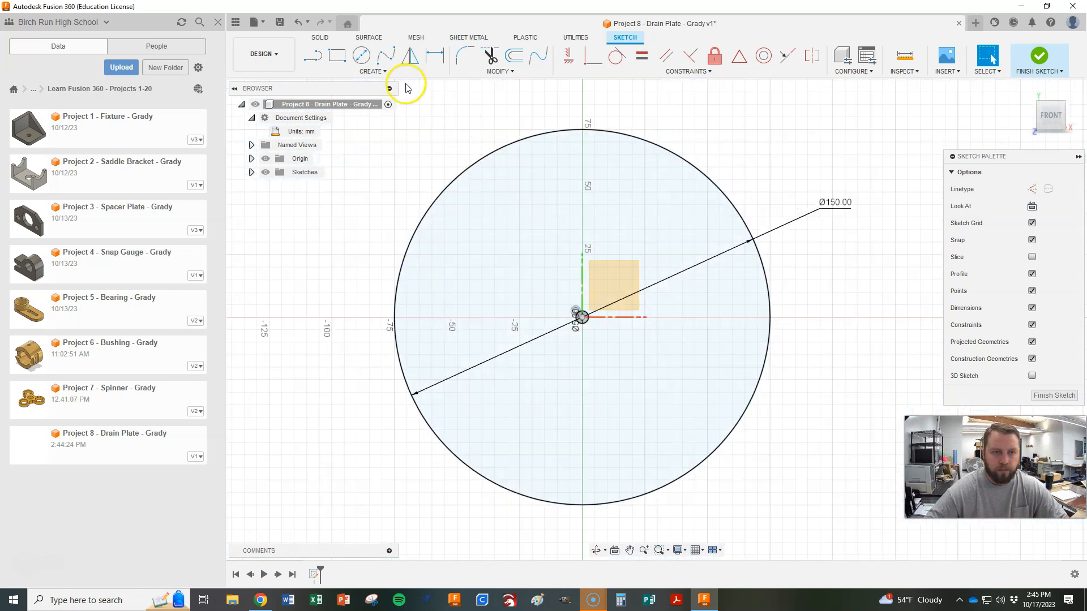
{"action": "left_click", "coordinate": [385, 71]}
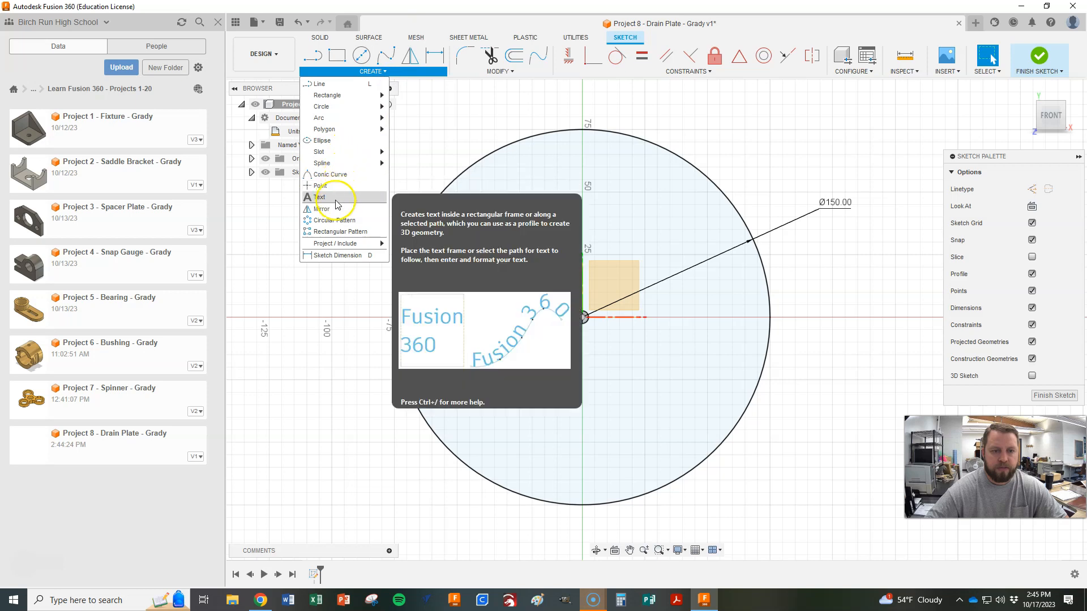
{"action": "left_click", "coordinate": [338, 232]}
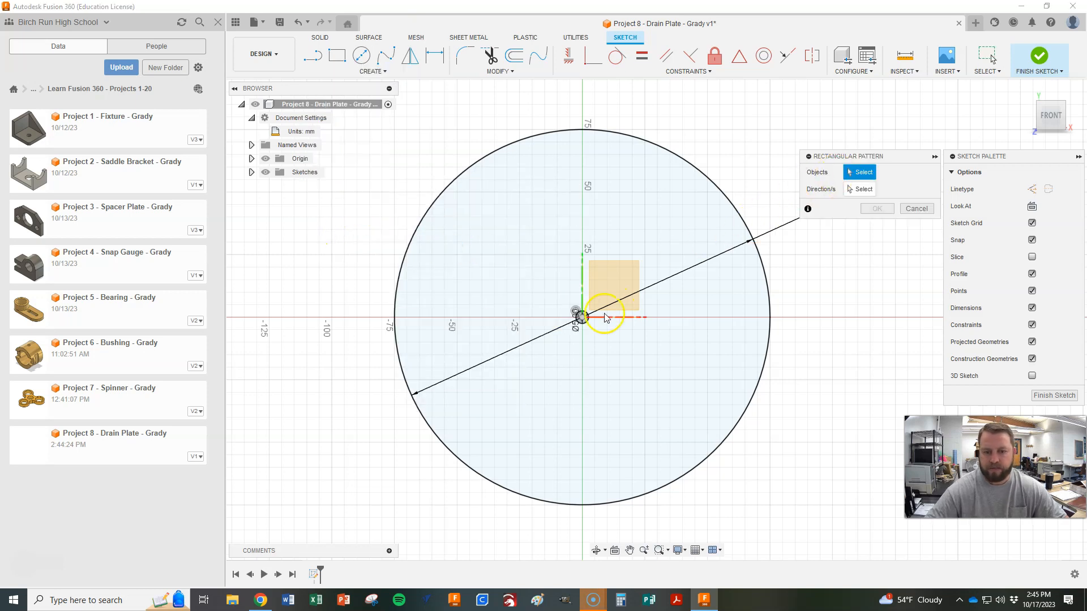
{"action": "left_click", "coordinate": [587, 321]}
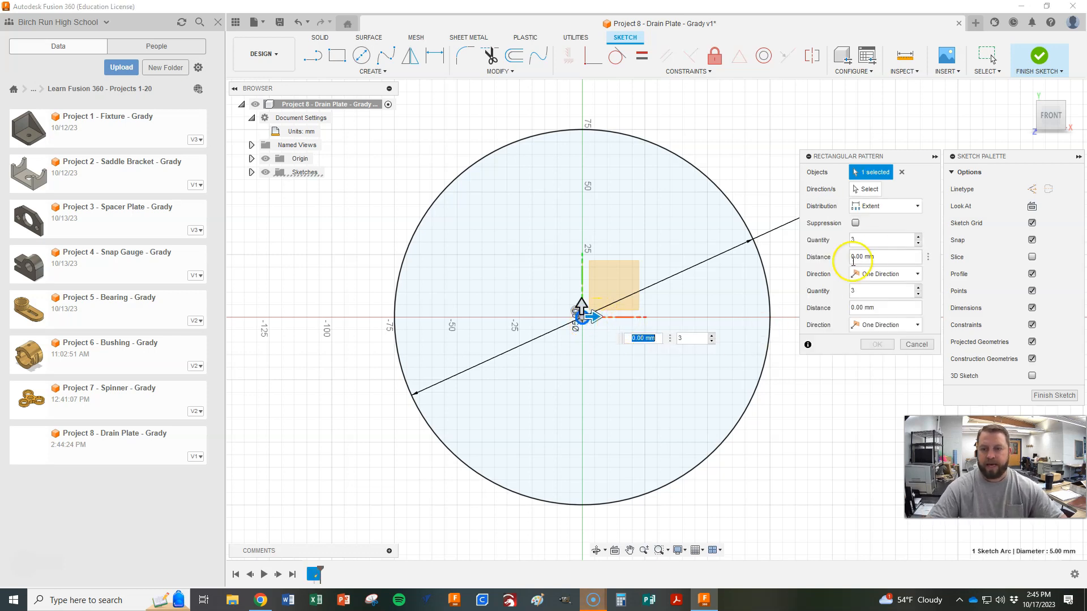
{"action": "left_click", "coordinate": [877, 205]}
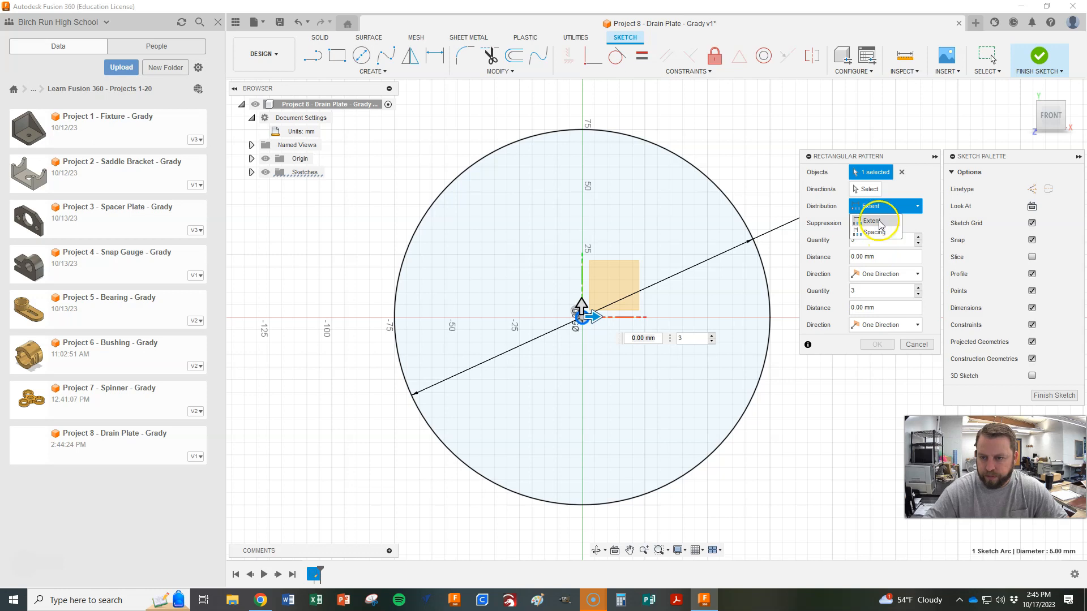
{"action": "left_click", "coordinate": [912, 184]}
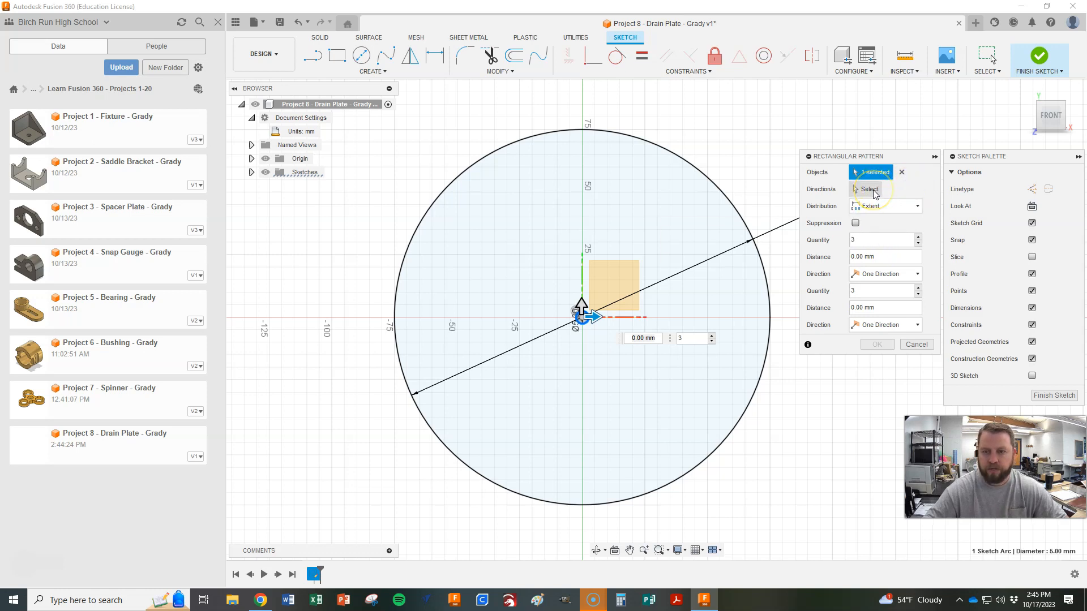
{"action": "left_click_drag", "start_coordinate": [601, 315], "coordinate": [704, 316]}
{"action": "left_click_drag", "start_coordinate": [582, 305], "coordinate": [583, 196]}
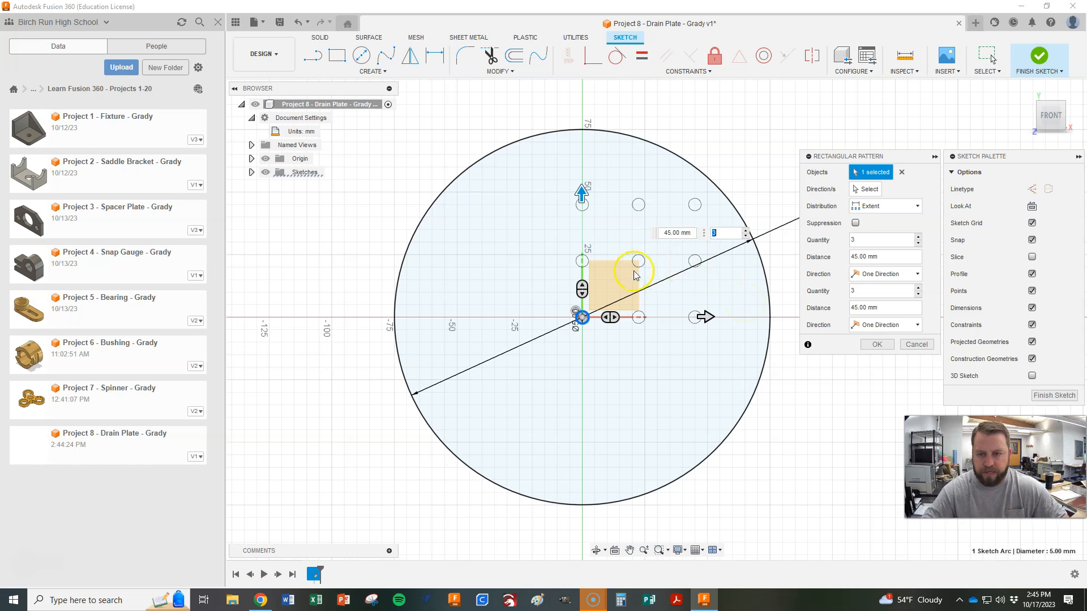
Step: Set the rectangular pattern's quantity to 6 in both the horizontal and vertical directions
{"action": "left_click", "coordinate": [918, 237]}
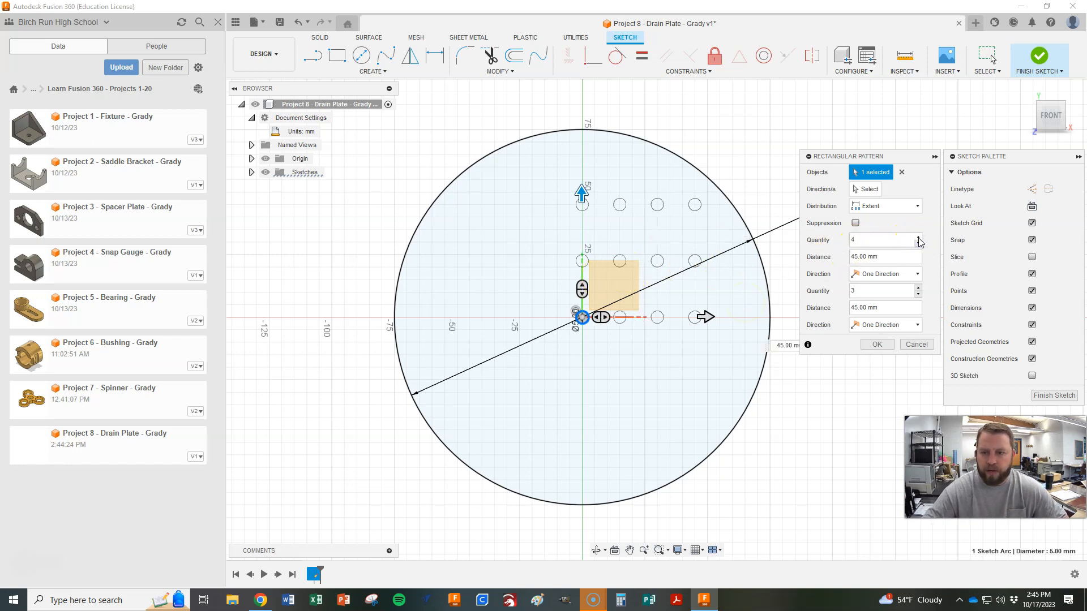
{"action": "left_click", "coordinate": [918, 237]}
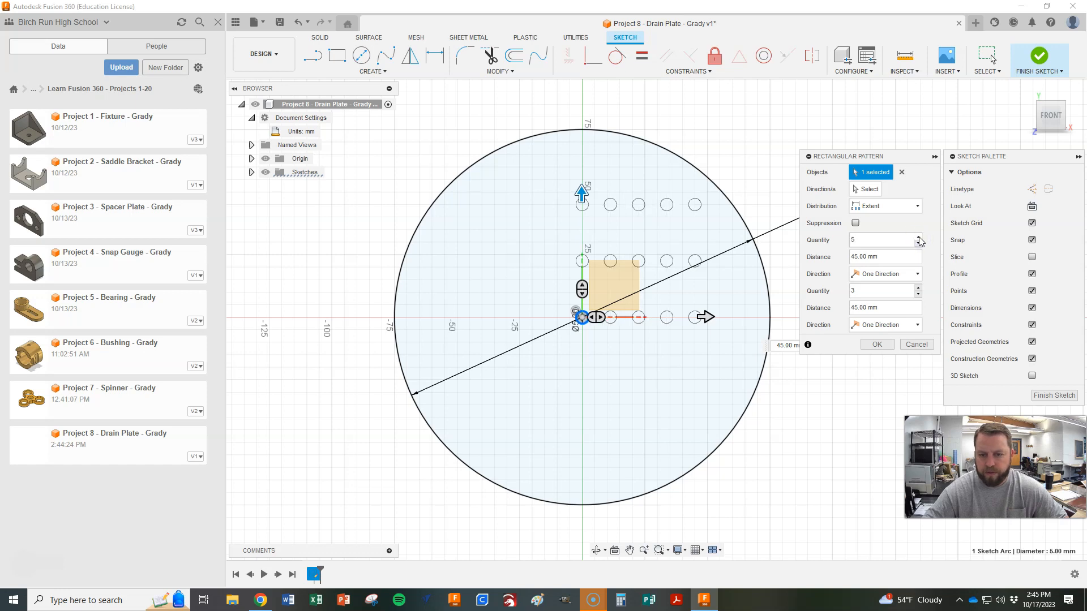
{"action": "left_click", "coordinate": [918, 237]}
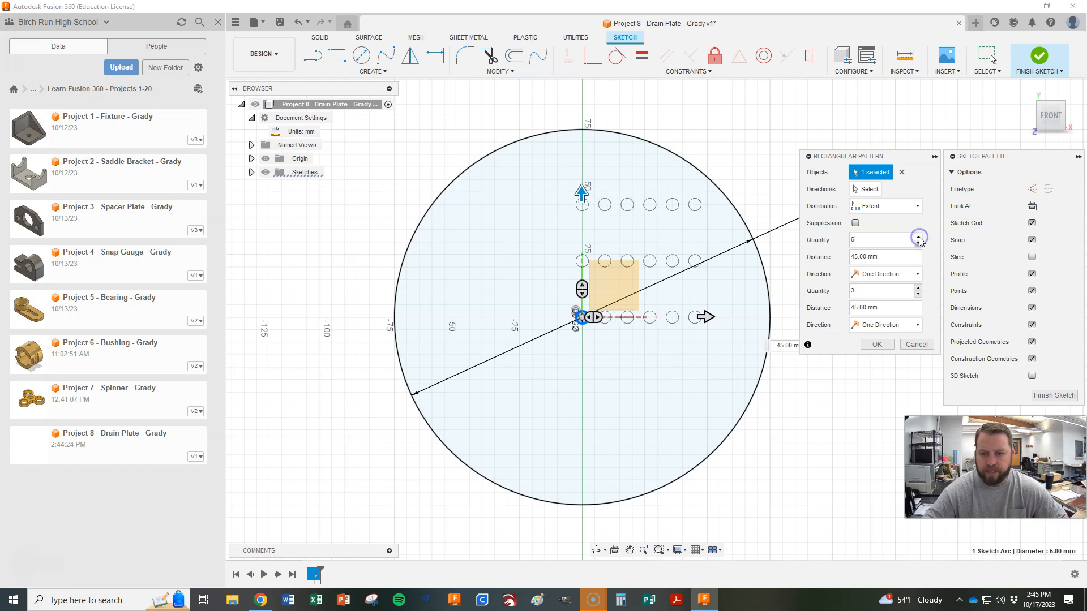
{"action": "left_click", "coordinate": [918, 288]}
{"action": "left_click", "coordinate": [918, 288]}
{"action": "left_click", "coordinate": [918, 288]}
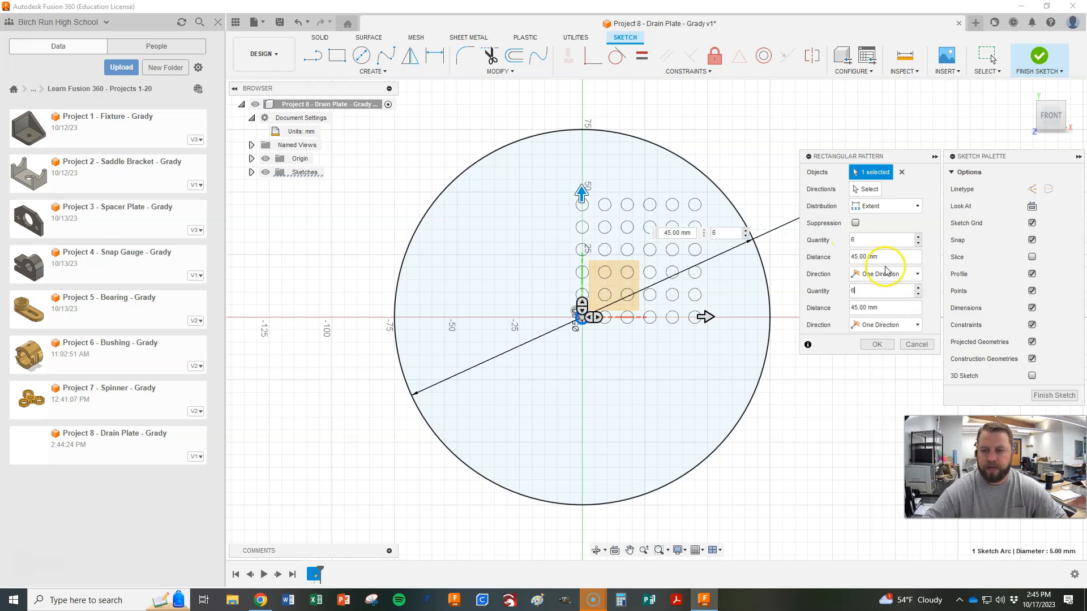
Step: Check the hole pitch in the reference drawing, then switch the pattern's distribution to Spacing with a 10 mm distance in both directions
{"action": "key", "text": "alt+Tab"}
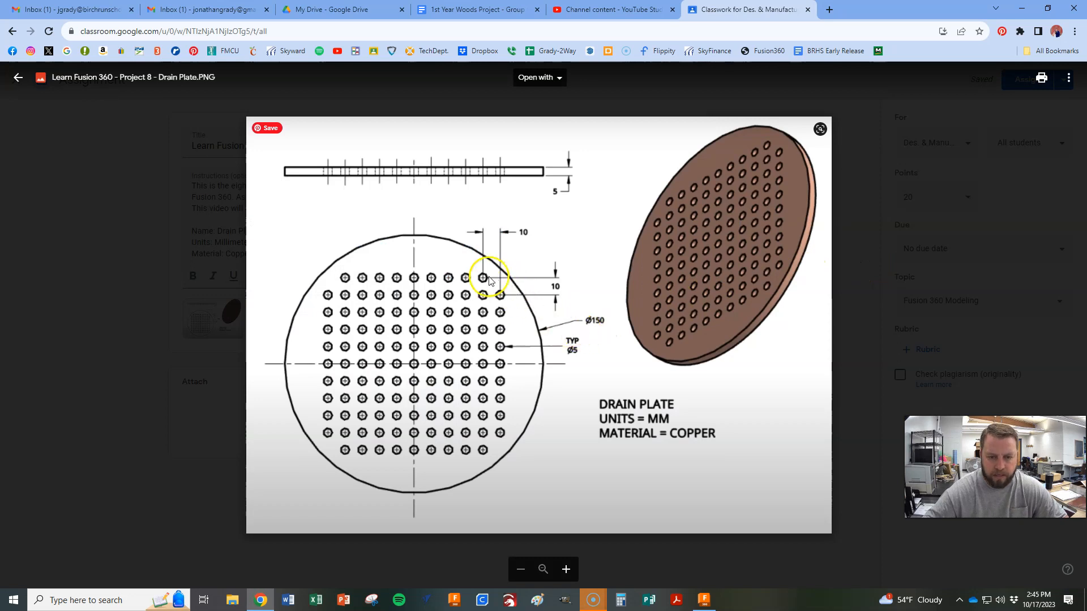
{"action": "key", "text": "alt+Tab"}
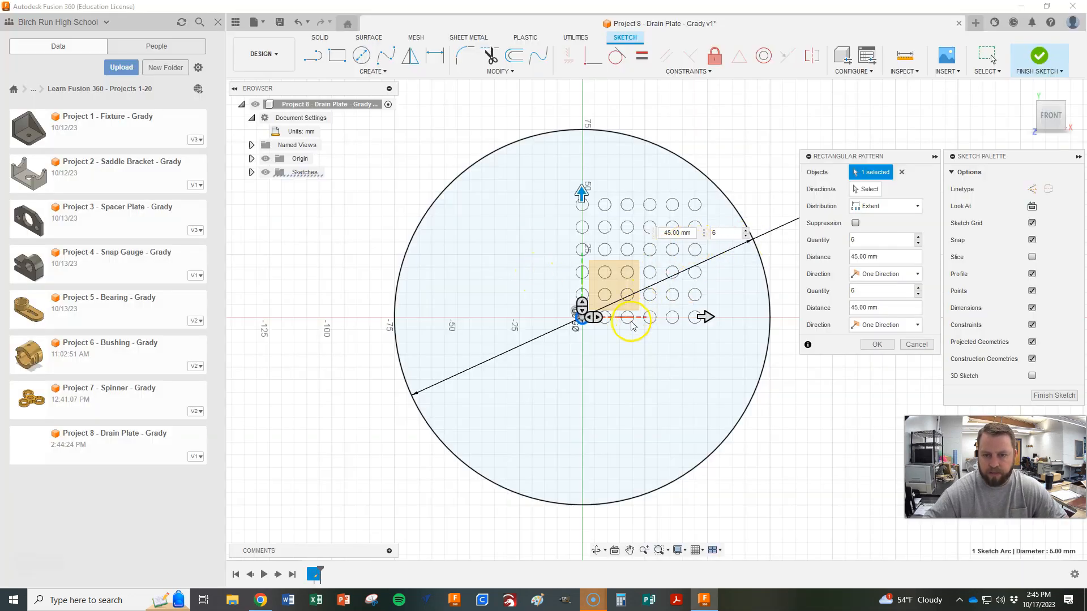
{"action": "left_click", "coordinate": [860, 257]}
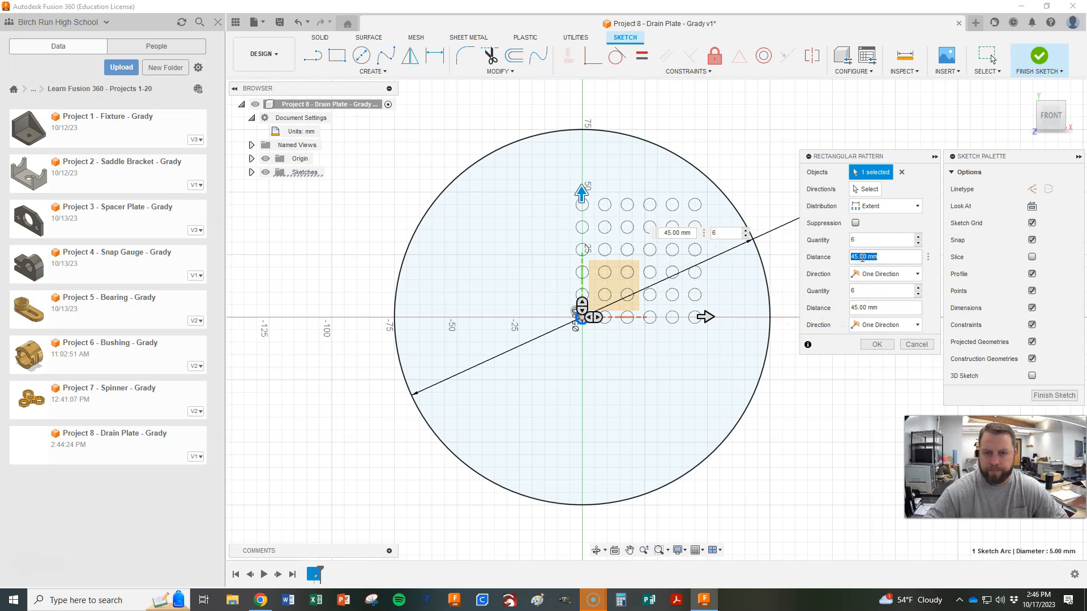
{"action": "type", "text": "10"}
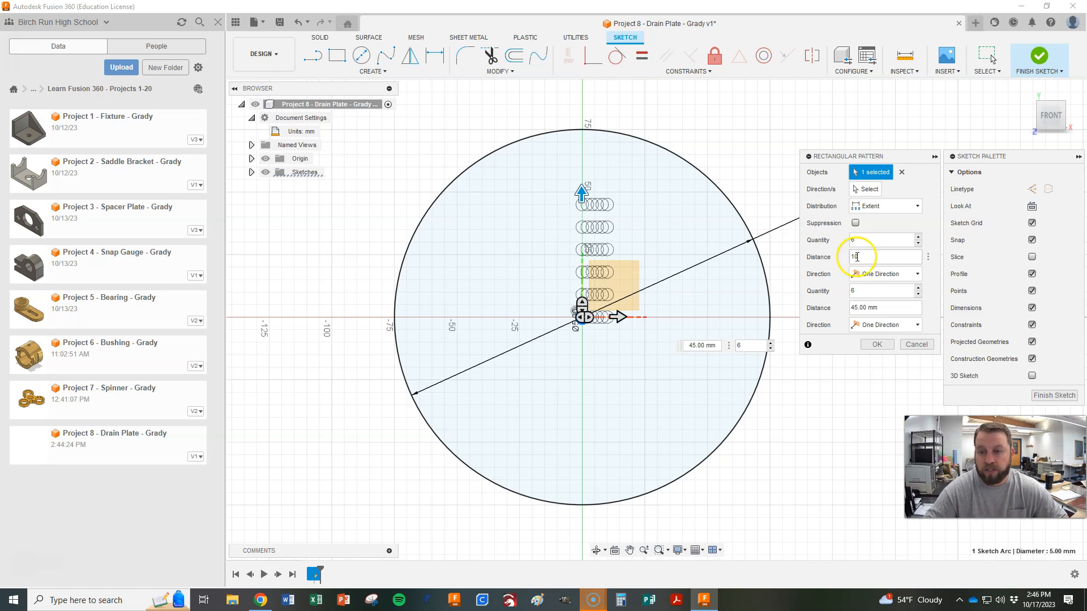
{"action": "left_click", "coordinate": [864, 207]}
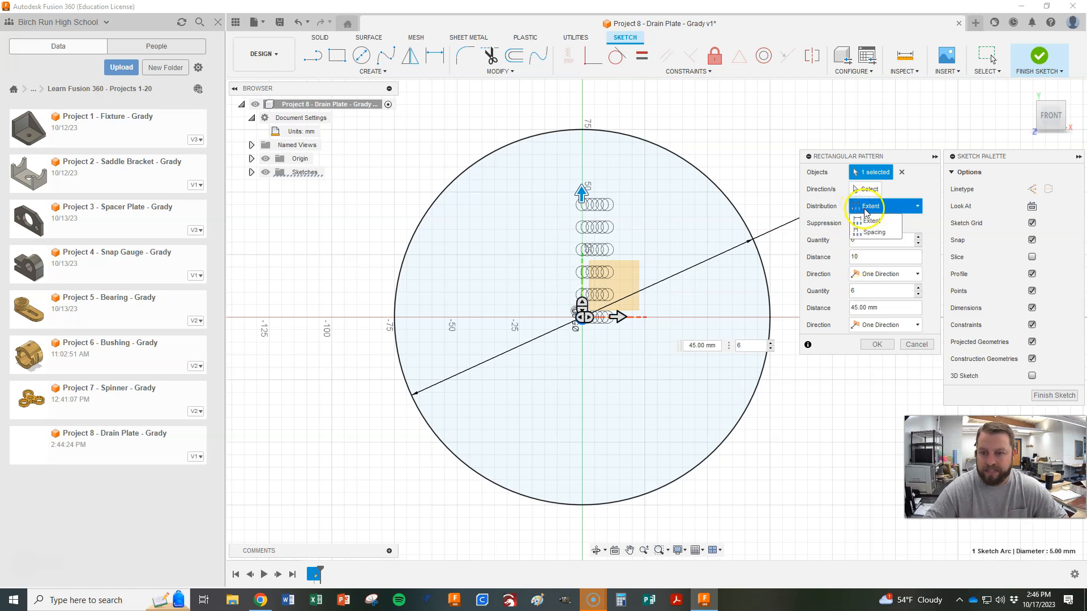
{"action": "left_click", "coordinate": [872, 232]}
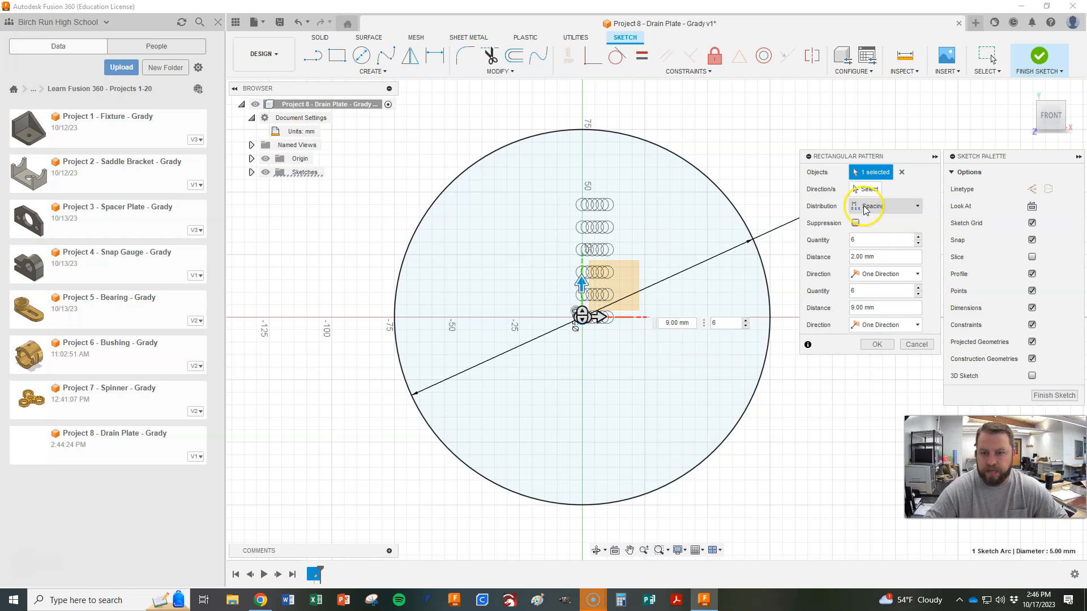
{"action": "left_click", "coordinate": [864, 256]}
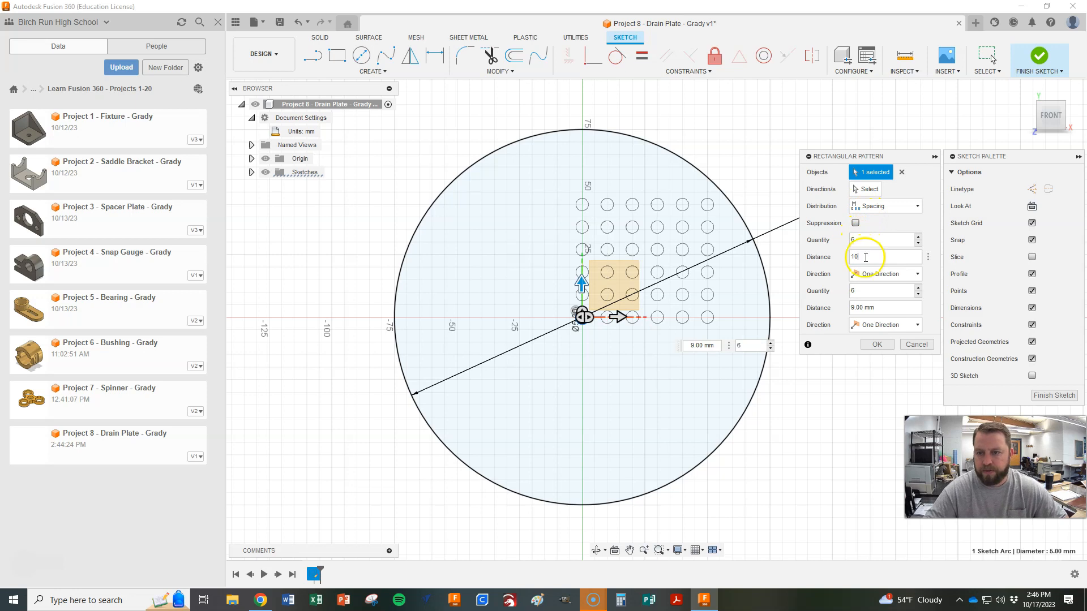
{"action": "double_click", "coordinate": [861, 308]}
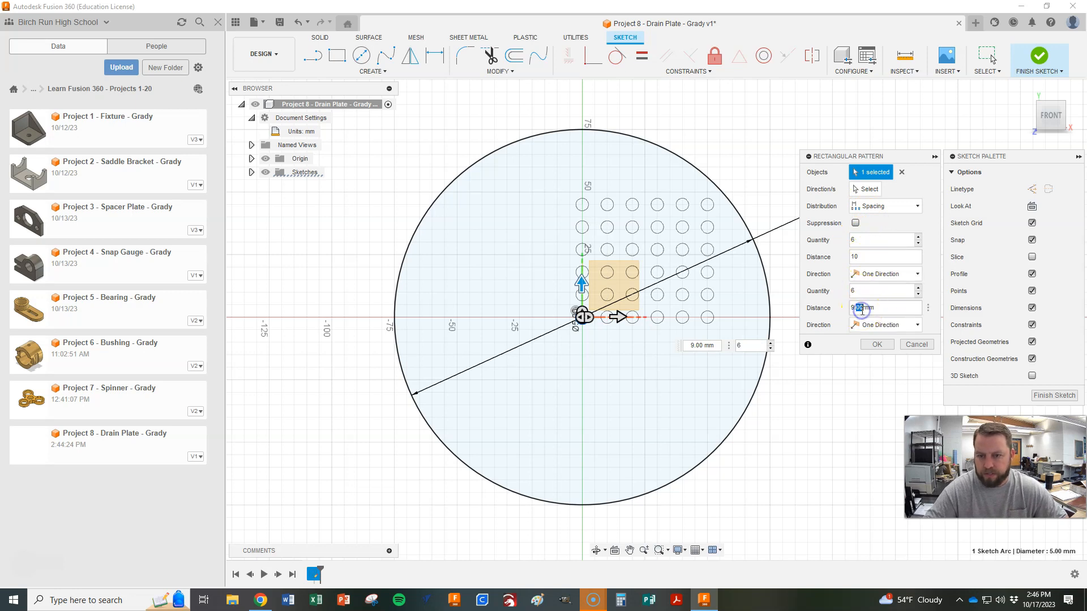
{"action": "type", "text": "10"}
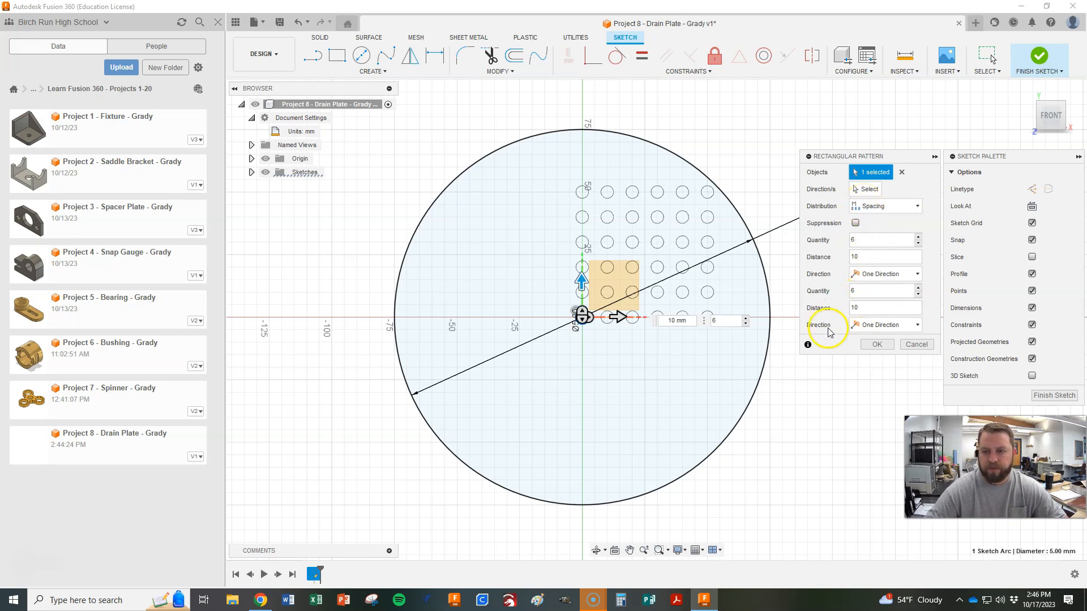
Step: Set both directions of the rectangular pattern to Symmetric so the holes spread around the centre circle
{"action": "left_click", "coordinate": [881, 278]}
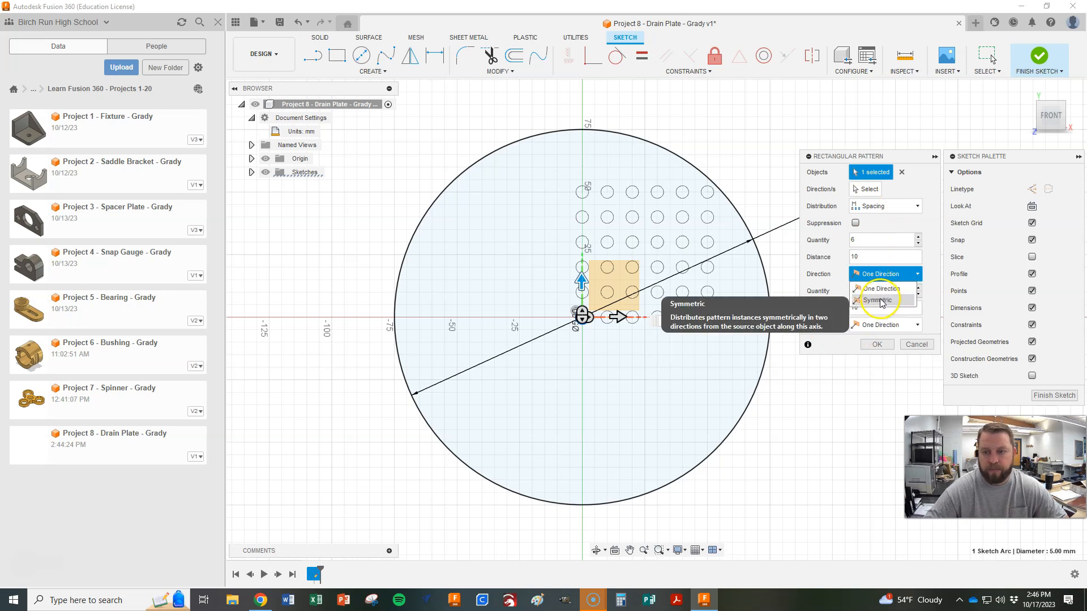
{"action": "left_click", "coordinate": [881, 301]}
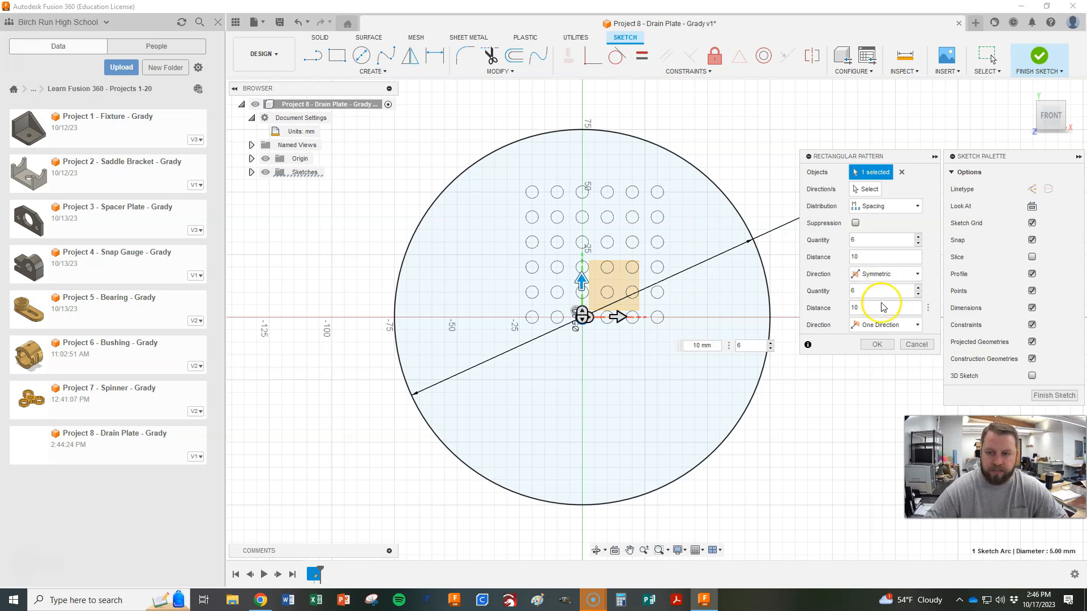
{"action": "left_click", "coordinate": [881, 325]}
{"action": "left_click", "coordinate": [878, 350]}
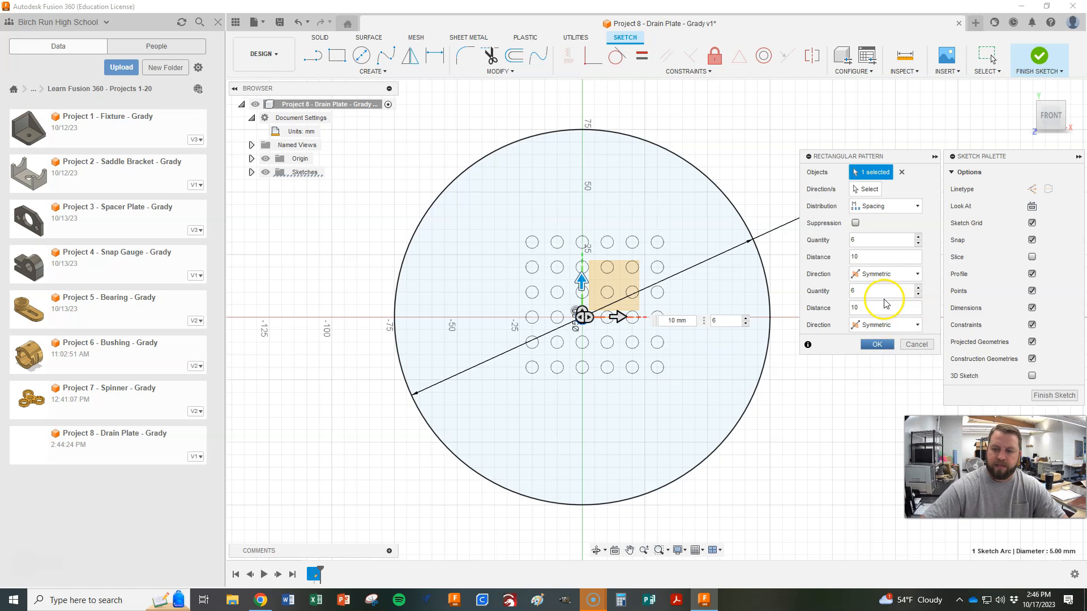
Step: Set the pattern quantity to 11 in both directions and create the hole pattern
{"action": "left_click", "coordinate": [918, 237]}
{"action": "left_click", "coordinate": [918, 237]}
{"action": "left_click", "coordinate": [918, 237]}
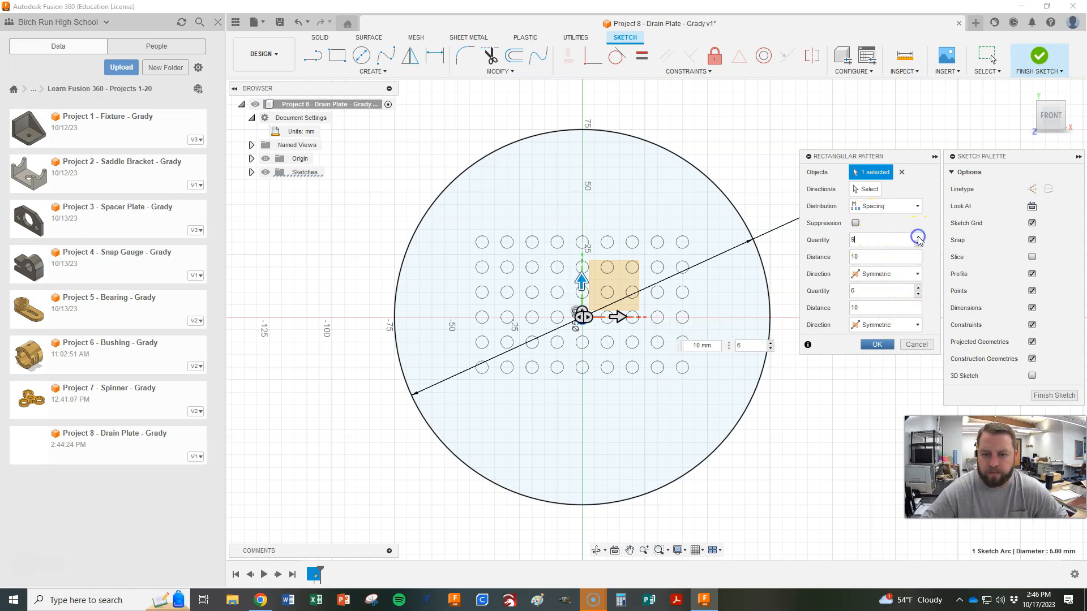
{"action": "left_click", "coordinate": [918, 237]}
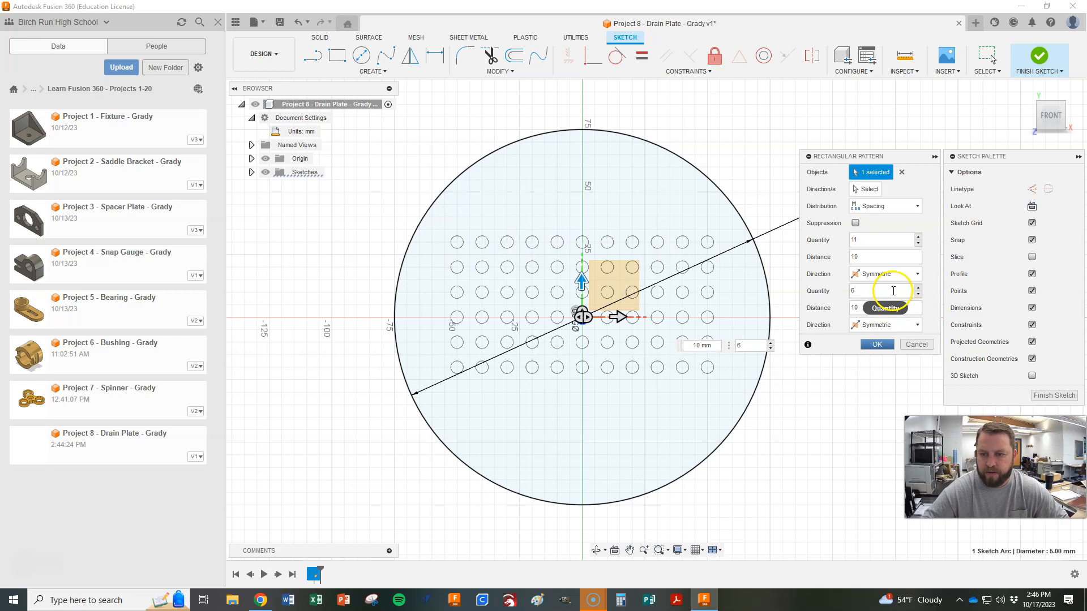
{"action": "left_click", "coordinate": [918, 287]}
{"action": "left_click", "coordinate": [917, 287]}
{"action": "left_click", "coordinate": [918, 287]}
{"action": "left_click", "coordinate": [918, 287]}
{"action": "left_click", "coordinate": [918, 288]}
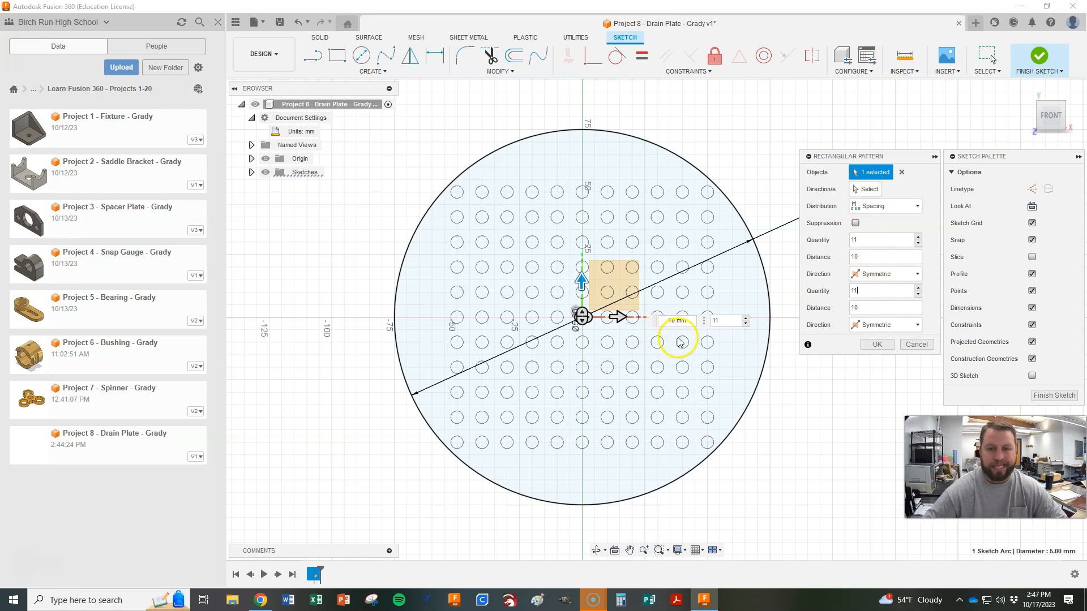
{"action": "left_click", "coordinate": [877, 344]}
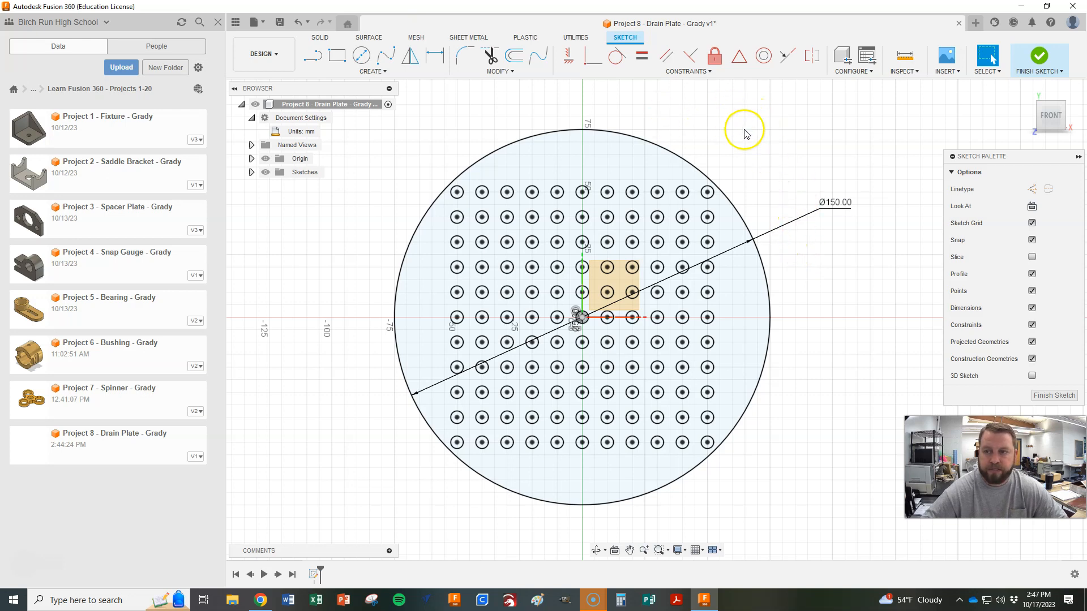
Step: Delete the upper-right corner circle of the hole grid together with its centre point
{"action": "left_click", "coordinate": [708, 192]}
{"action": "left_click", "coordinate": [754, 151]}
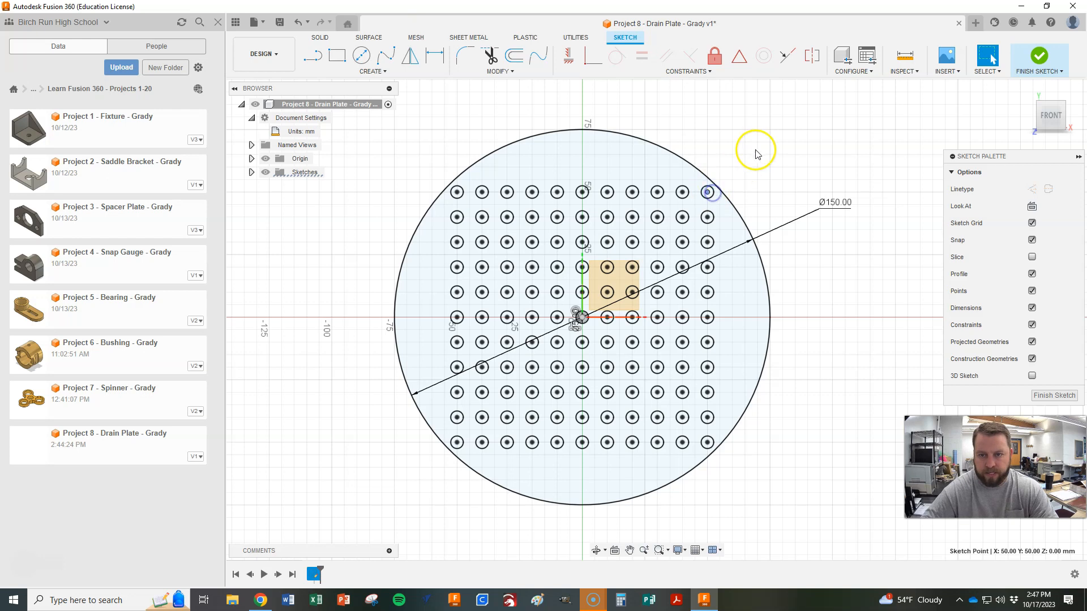
{"action": "left_click", "coordinate": [708, 191]}
{"action": "right_click", "coordinate": [707, 190]}
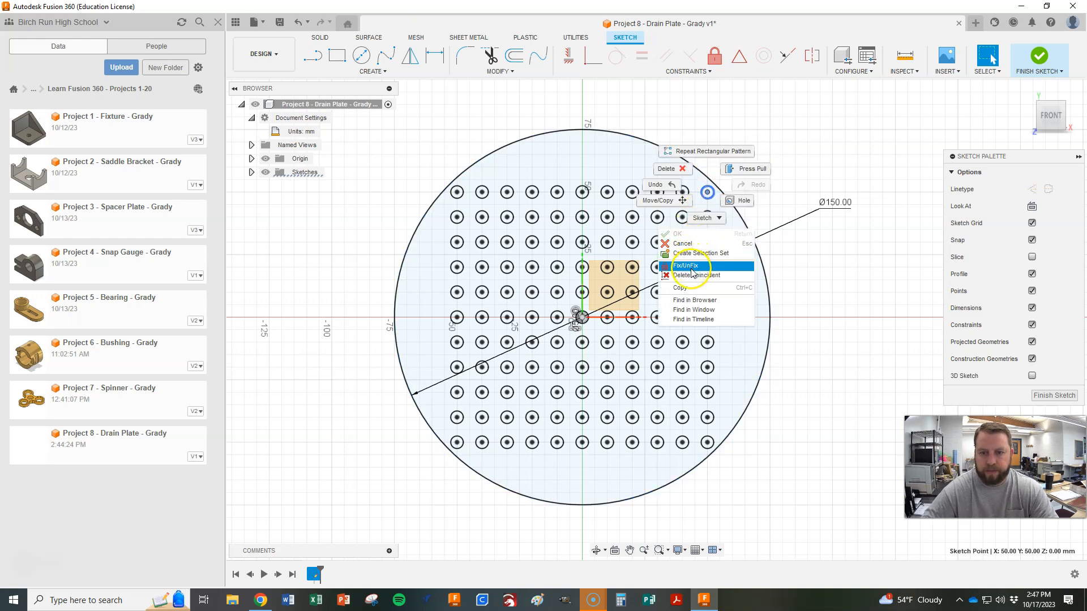
{"action": "left_click", "coordinate": [797, 196]}
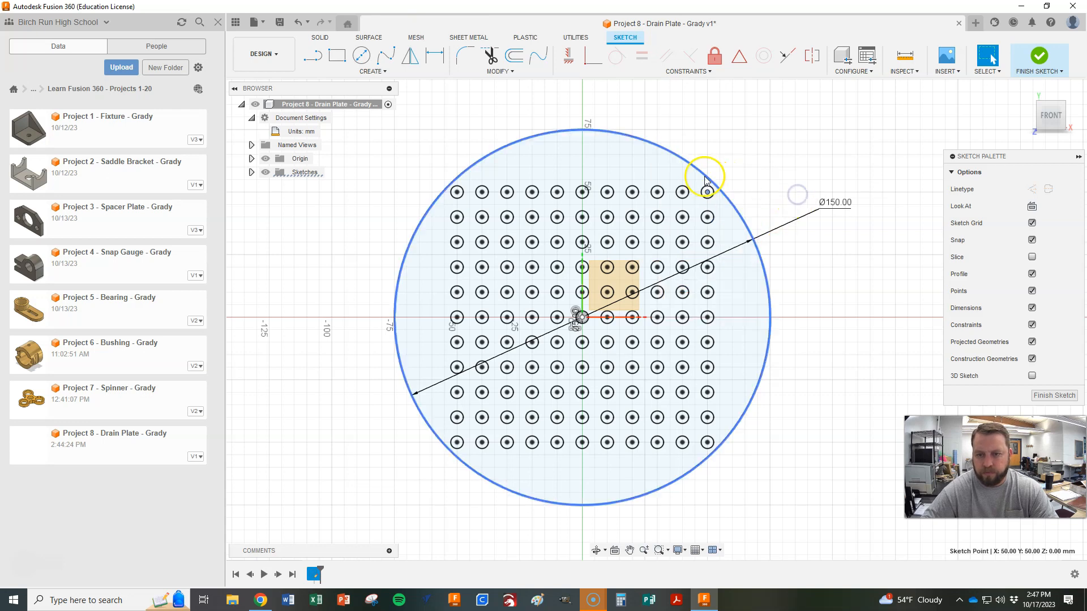
{"action": "left_click", "coordinate": [716, 202]}
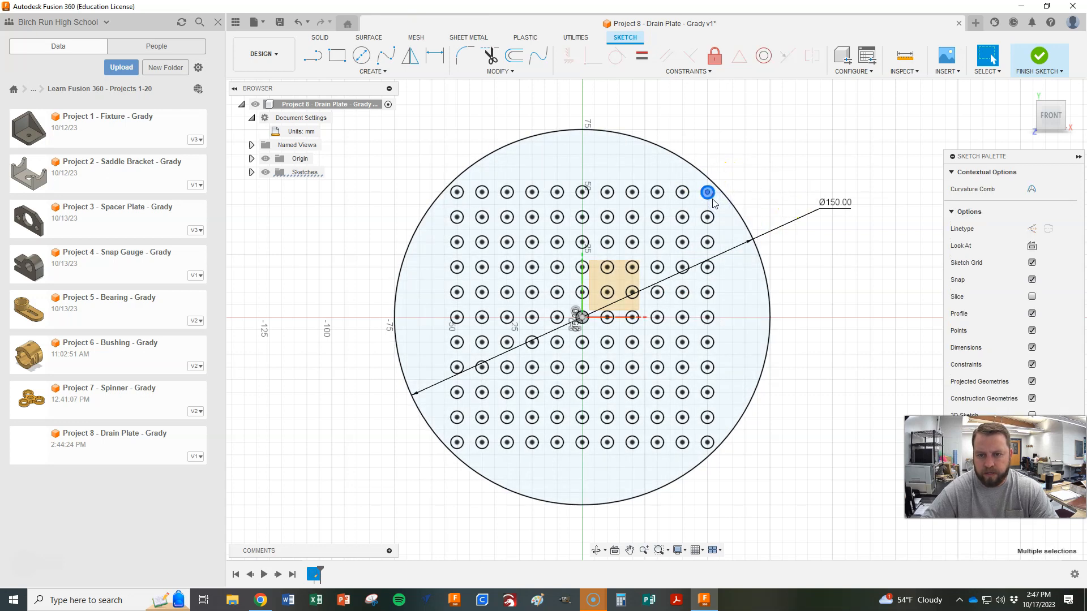
{"action": "key", "text": "Delete"}
{"action": "left_click", "coordinate": [771, 162]}
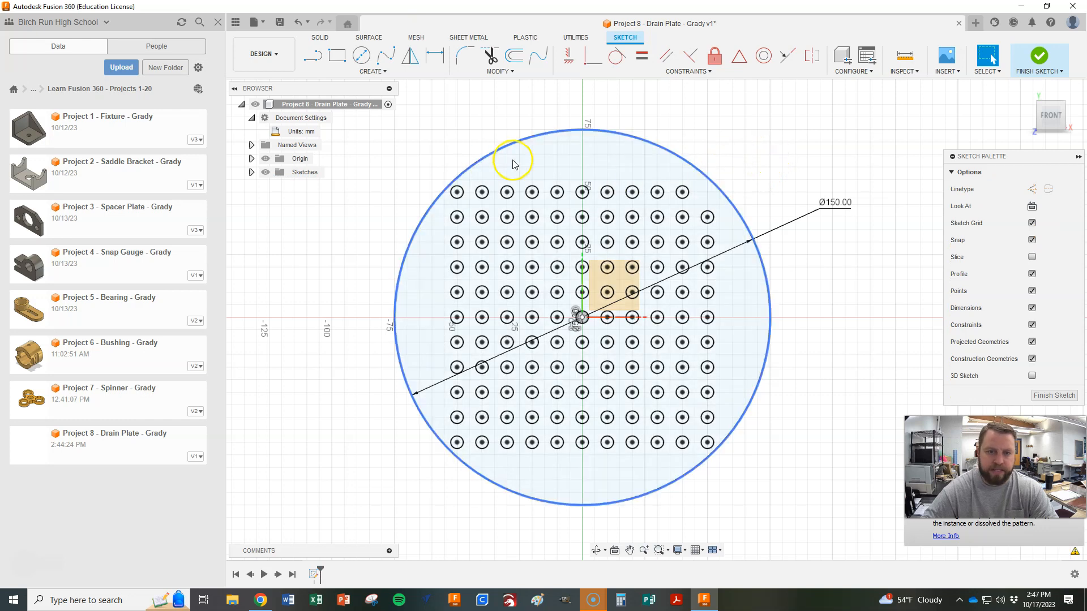
Step: Delete the upper-left and lower-left corner circles of the hole grid
{"action": "left_click", "coordinate": [470, 207]}
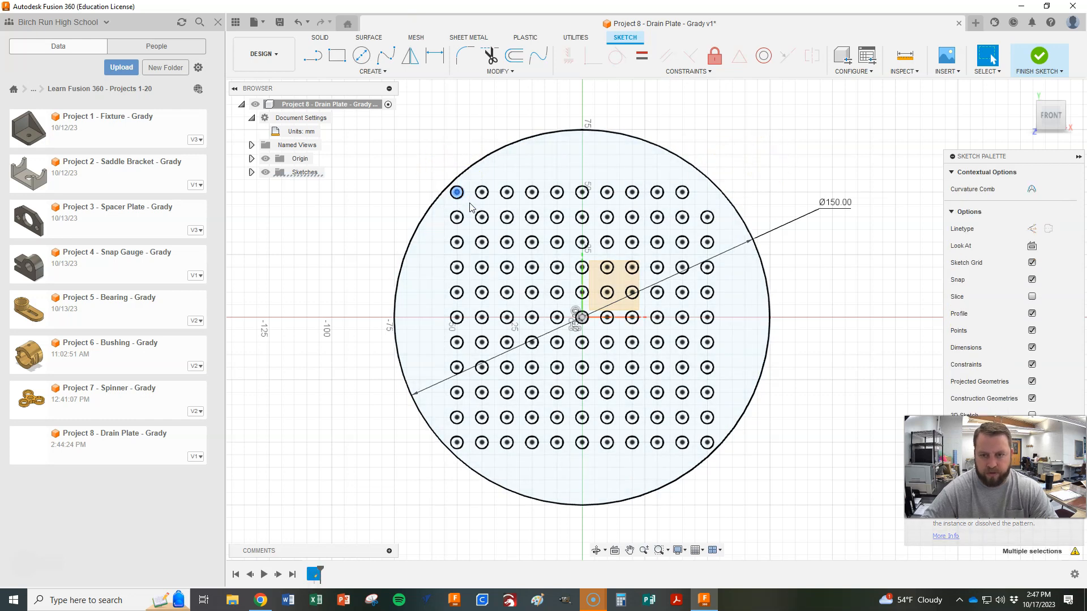
{"action": "key", "text": "Delete"}
{"action": "left_click", "coordinate": [473, 264]}
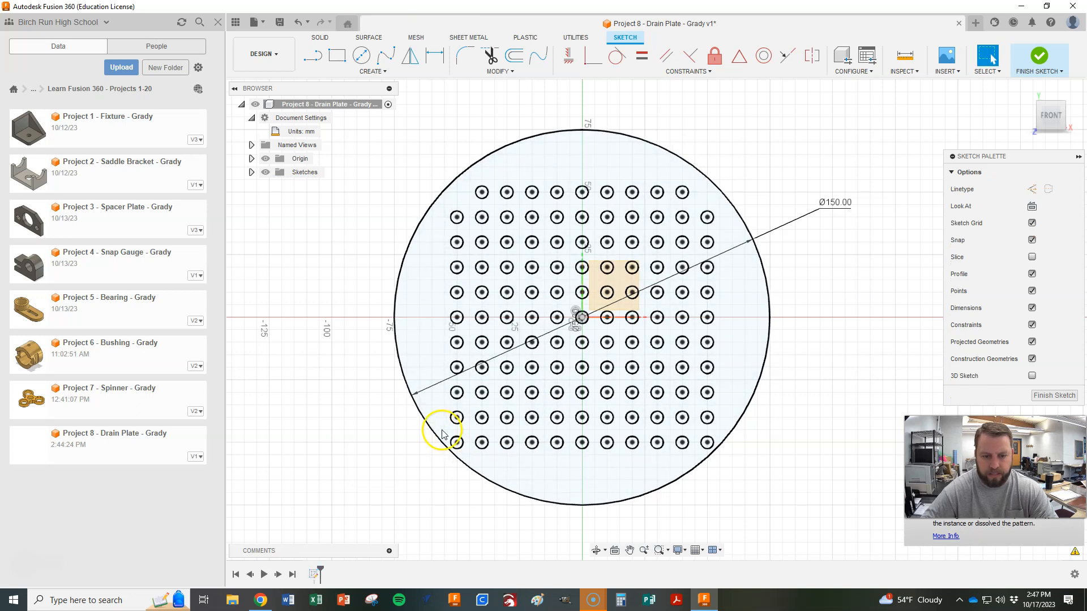
{"action": "left_click", "coordinate": [465, 461]}
{"action": "key", "text": "Delete"}
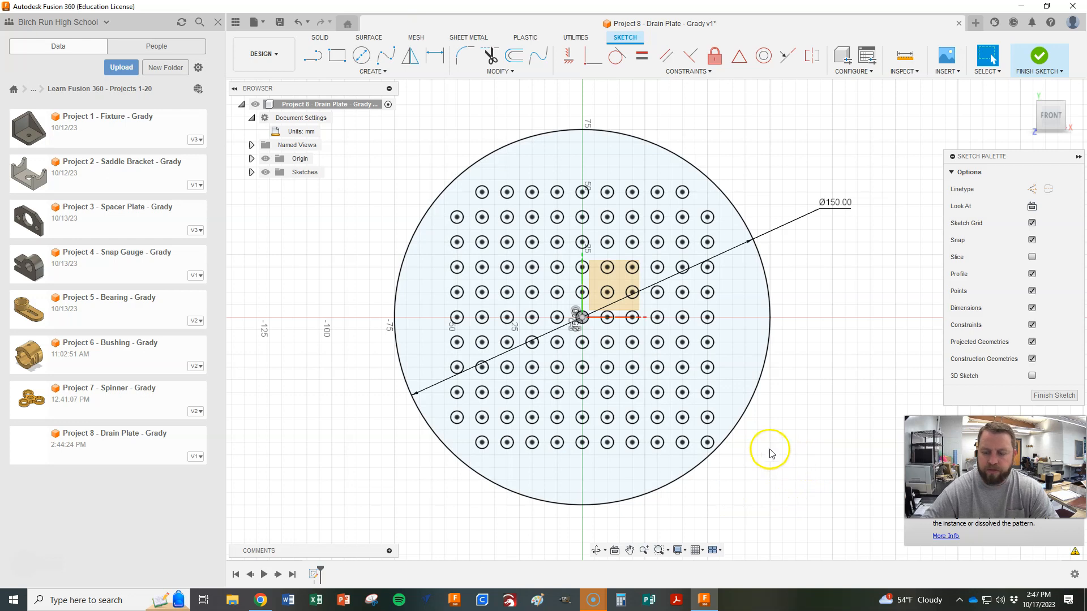
Step: Try crossing and enclosing window selections around the lower-right corner circle of the hole grid
{"action": "mouse_move", "coordinate": [791, 457]}
{"action": "left_mouse_down"}
{"action": "mouse_move", "coordinate": [811, 484]}
{"action": "mouse_move", "coordinate": [795, 455]}
{"action": "mouse_move", "coordinate": [839, 429]}
{"action": "left_mouse_up"}
{"action": "left_click_drag", "start_coordinate": [737, 486], "coordinate": [842, 443]}
{"action": "left_click_drag", "start_coordinate": [746, 450], "coordinate": [793, 496]}
{"action": "left_click", "coordinate": [820, 473]}
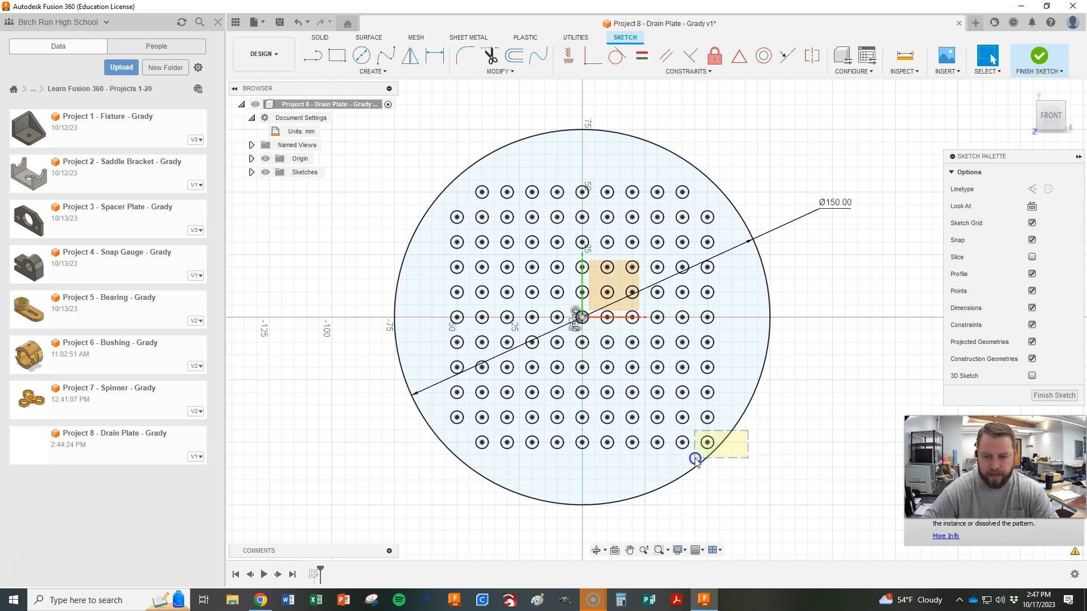
{"action": "left_click_drag", "start_coordinate": [694, 458], "coordinate": [694, 459]}
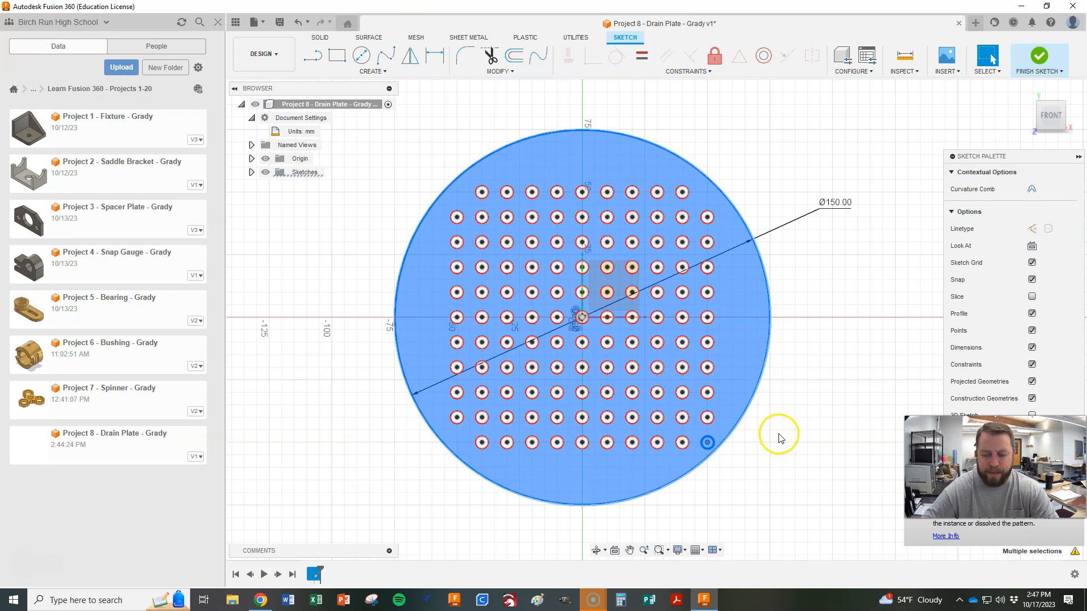
{"action": "left_click", "coordinate": [744, 458]}
{"action": "left_click_drag", "start_coordinate": [693, 430], "coordinate": [730, 464]}
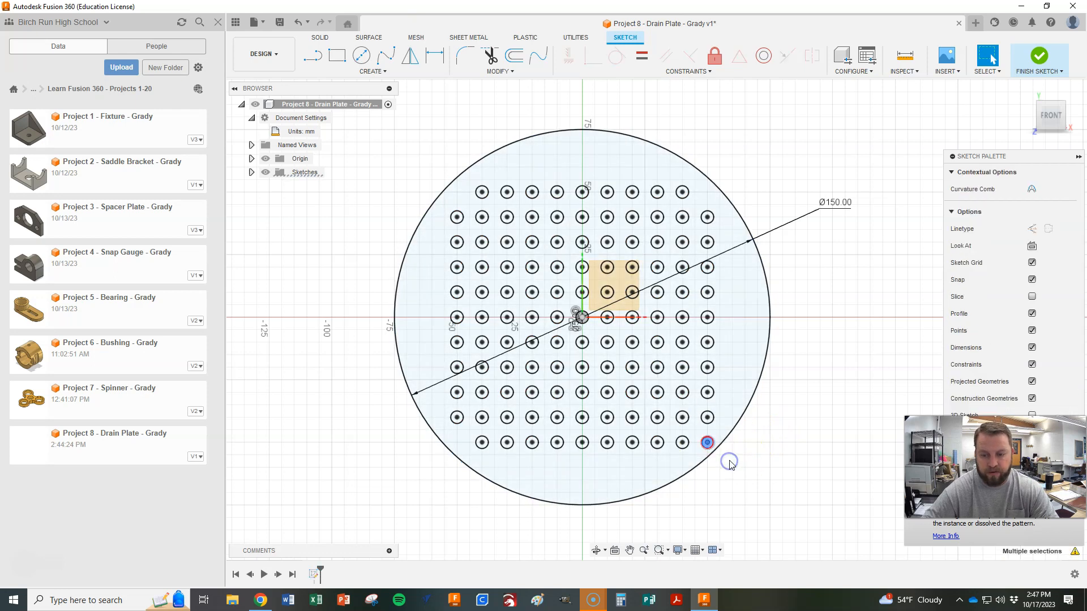
{"action": "left_click", "coordinate": [755, 459]}
{"action": "left_click_drag", "start_coordinate": [781, 431], "coordinate": [593, 475]}
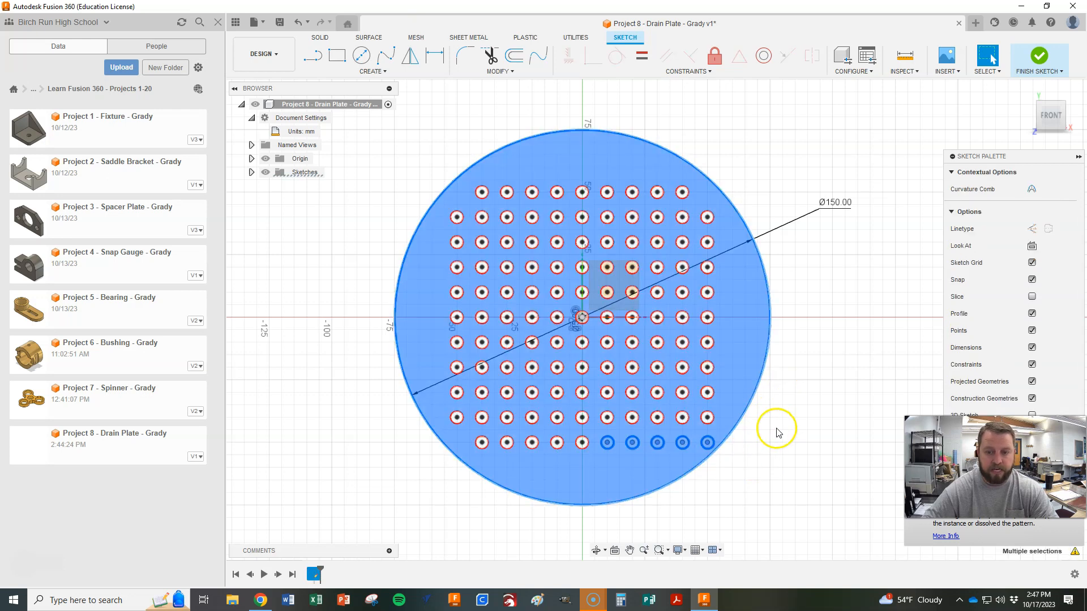
{"action": "left_click", "coordinate": [776, 430]}
Step: Delete the lower-right corner circle of the hole grid and finish the sketch
{"action": "left_click_drag", "start_coordinate": [697, 429], "coordinate": [727, 464]}
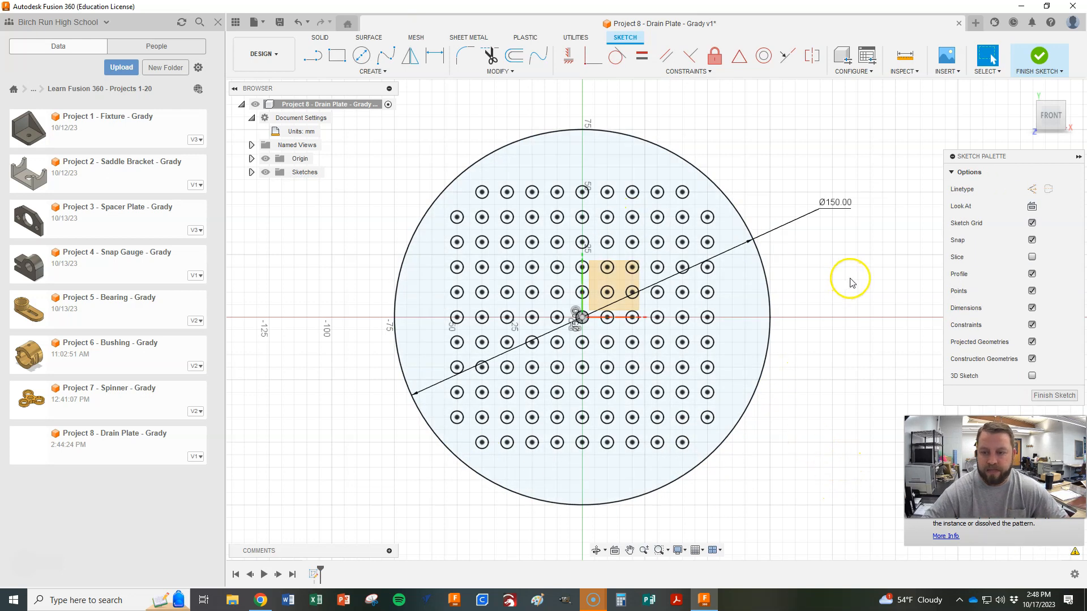
{"action": "left_click", "coordinate": [1064, 396]}
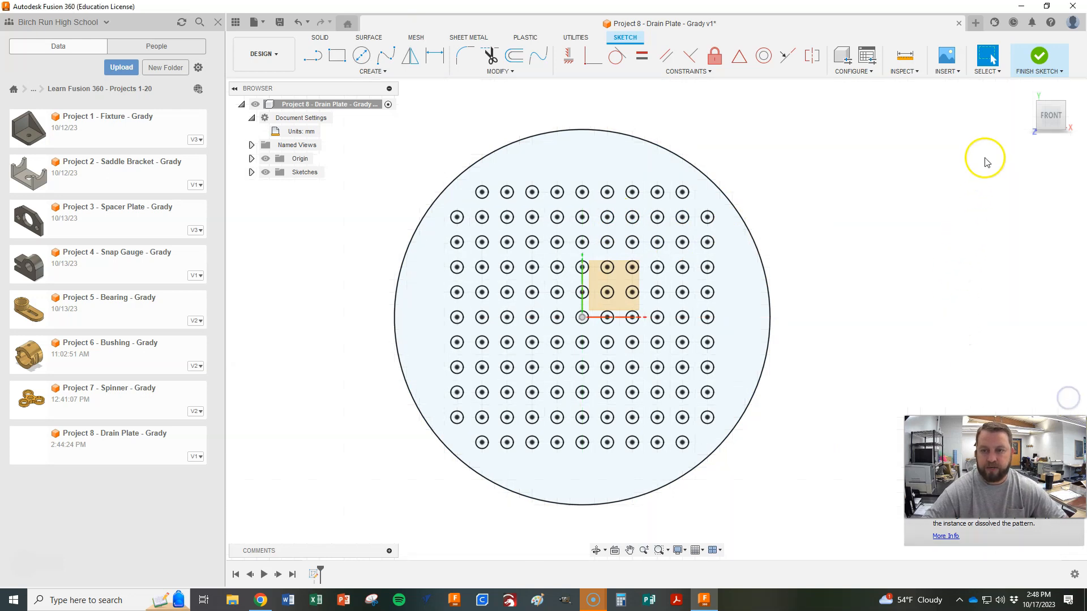
Step: Check the plate thickness in the reference drawing and extrude the perforated disc profile 5 mm as a new body
{"action": "left_click", "coordinate": [1020, 91]}
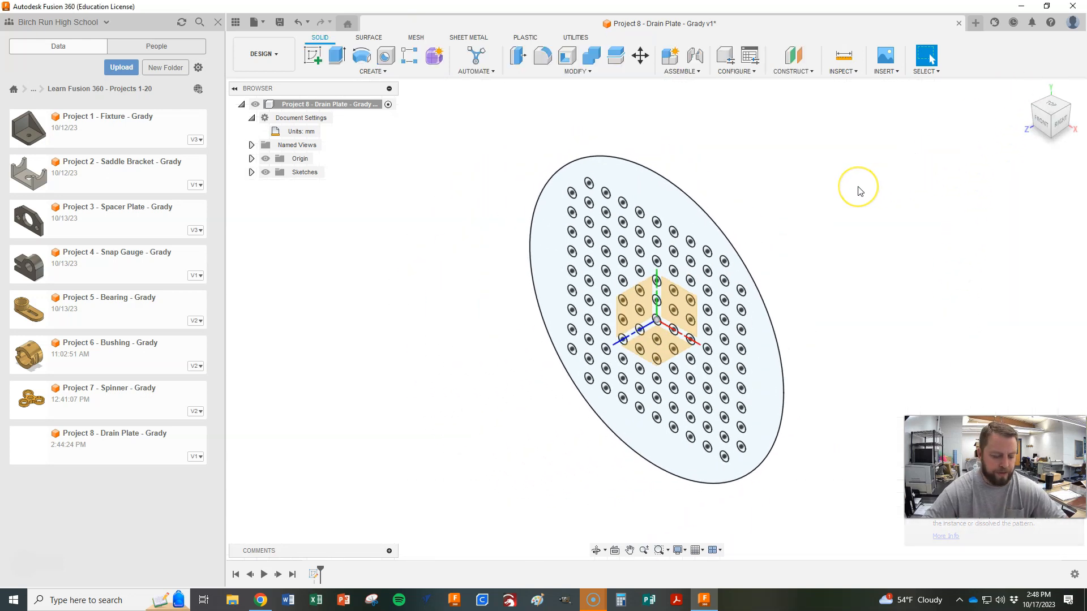
{"action": "key", "text": "e"}
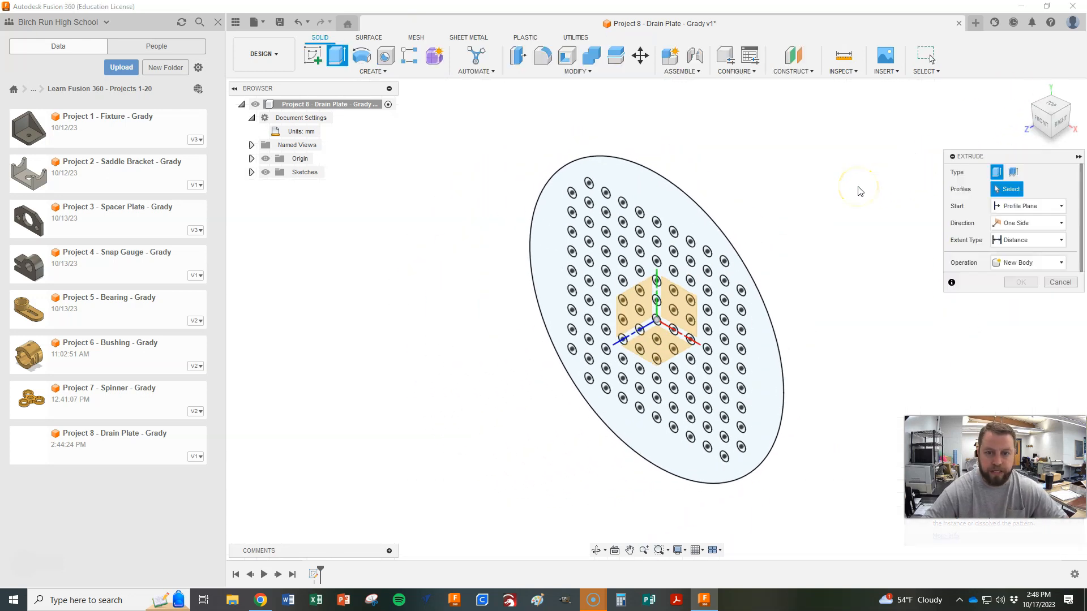
{"action": "left_click", "coordinate": [658, 206]}
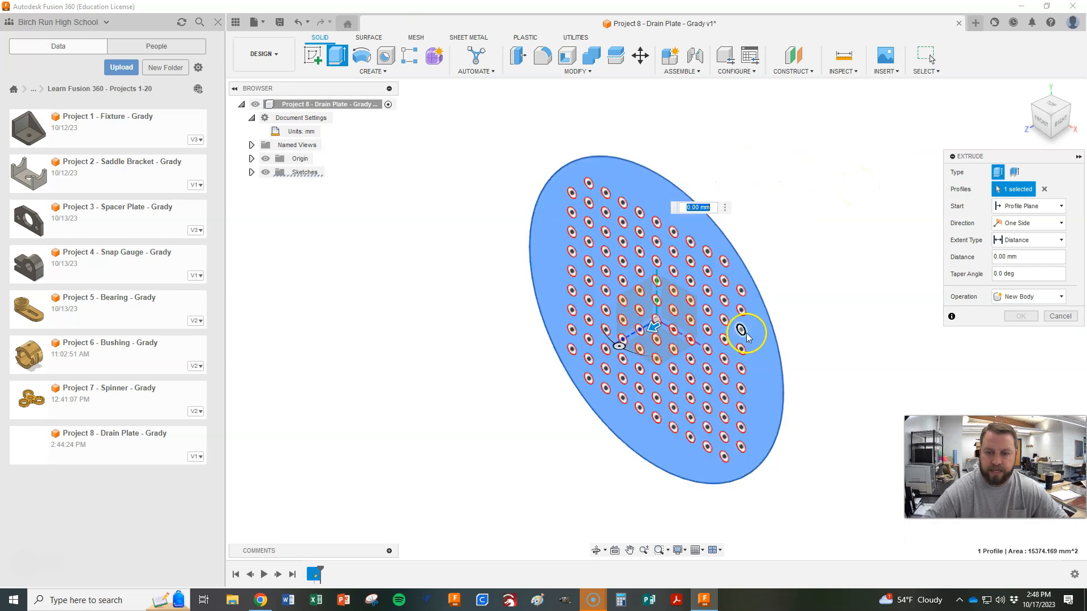
{"action": "key", "text": "alt+Tab"}
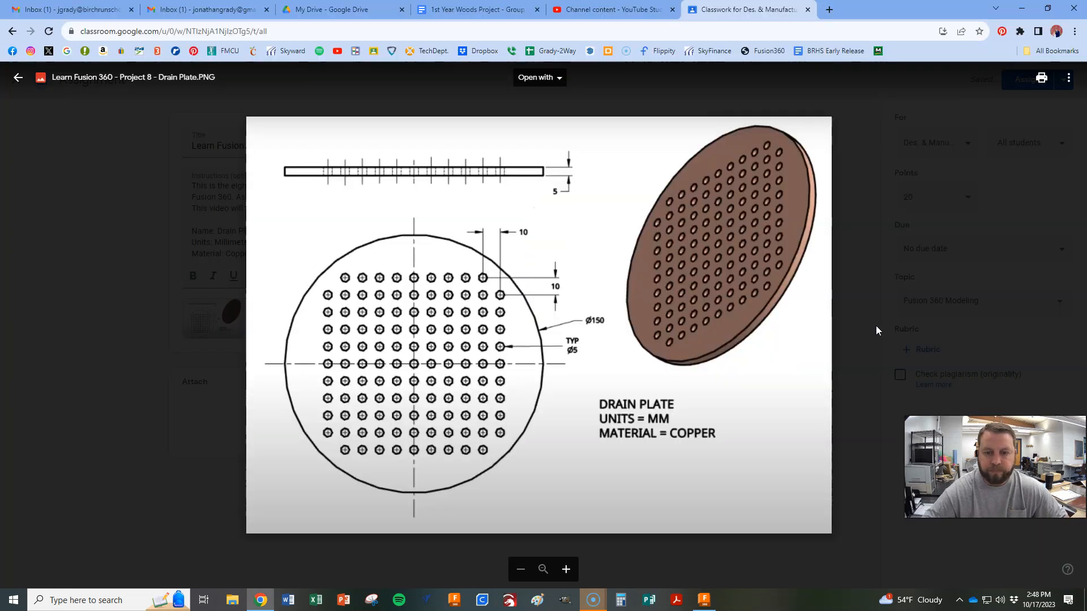
{"action": "key", "text": "alt+Tab"}
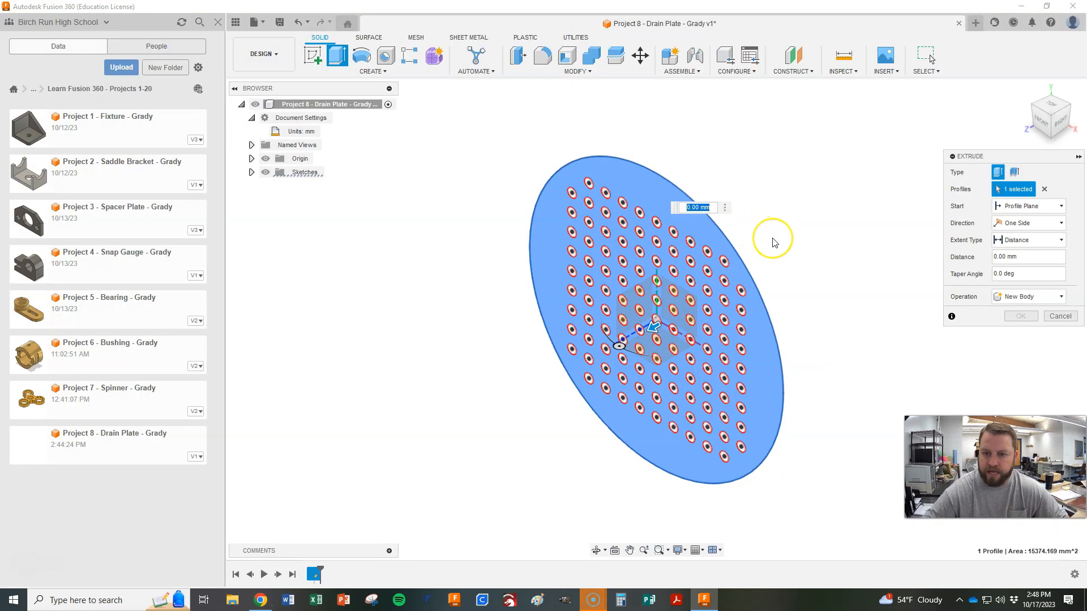
{"action": "key", "text": "Return"}
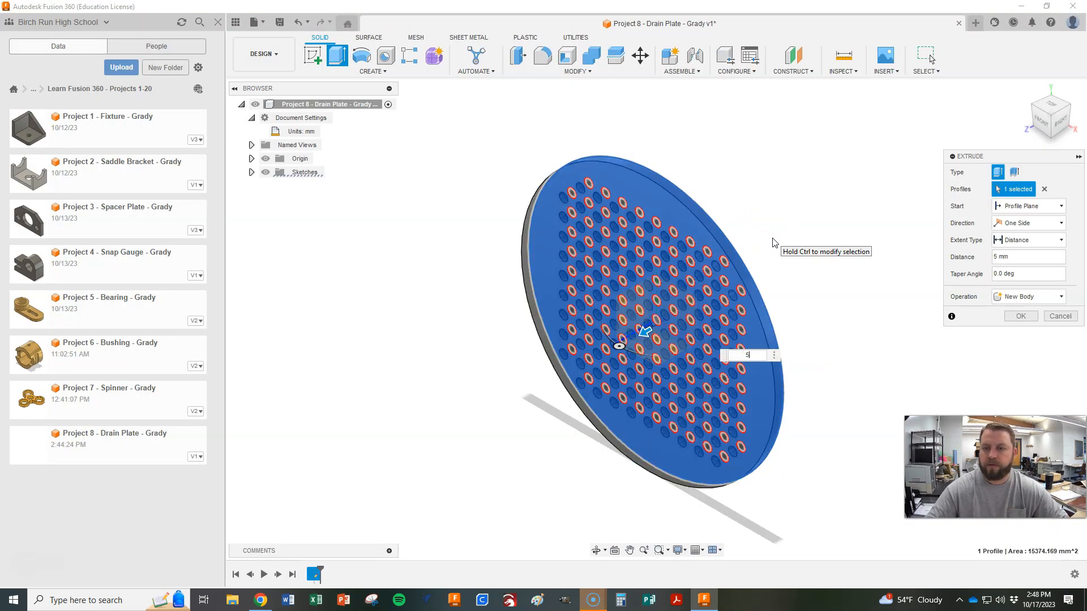
{"action": "left_click", "coordinate": [1028, 319]}
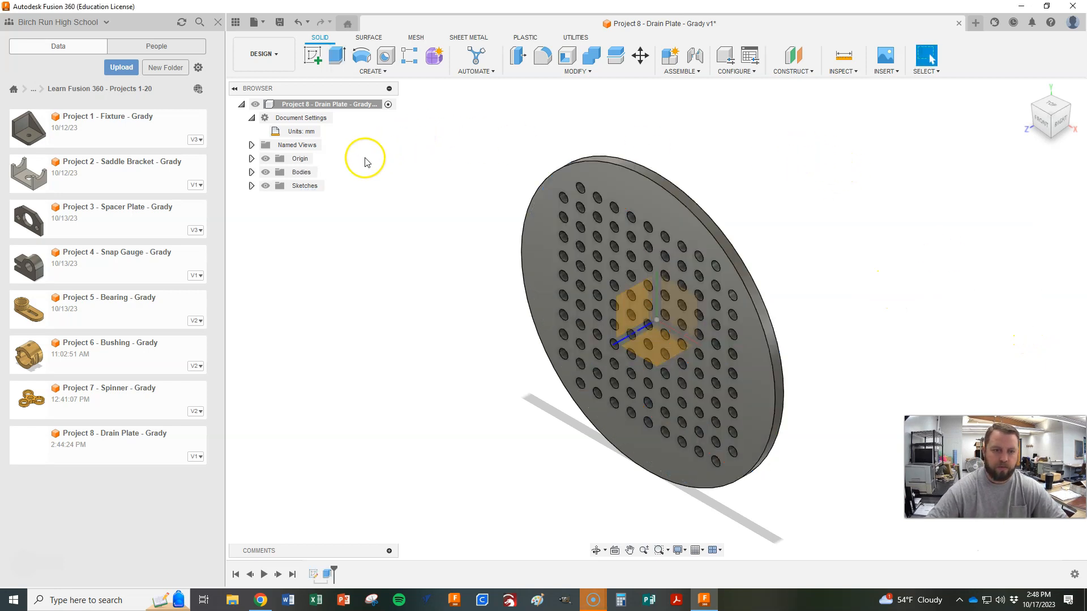
Step: Hide the origin geometry and check the required material in the reference drawing
{"action": "left_click", "coordinate": [265, 159]}
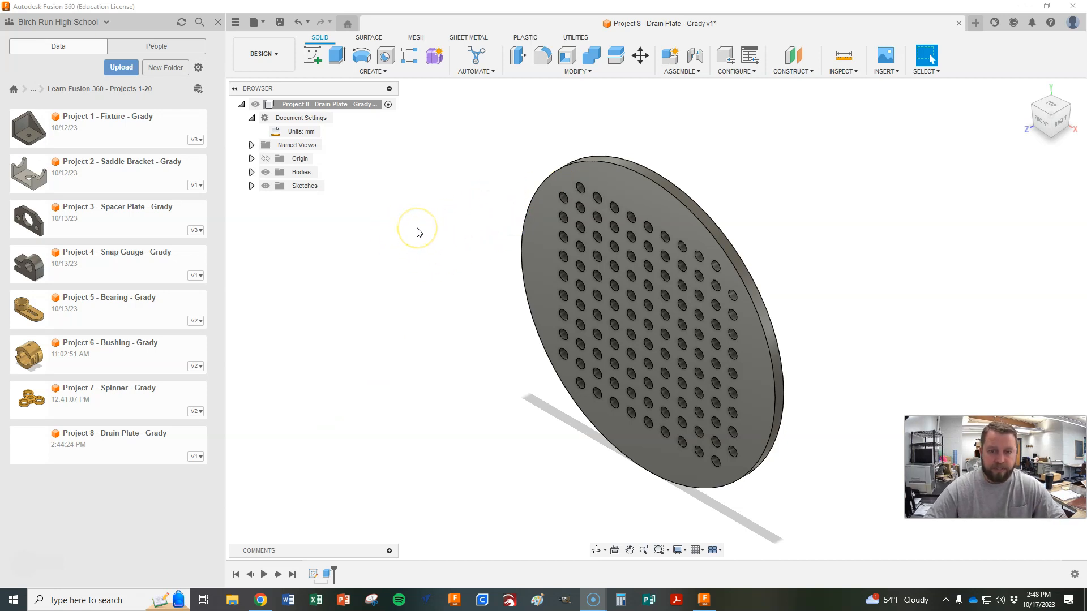
{"action": "key", "text": "alt+Tab"}
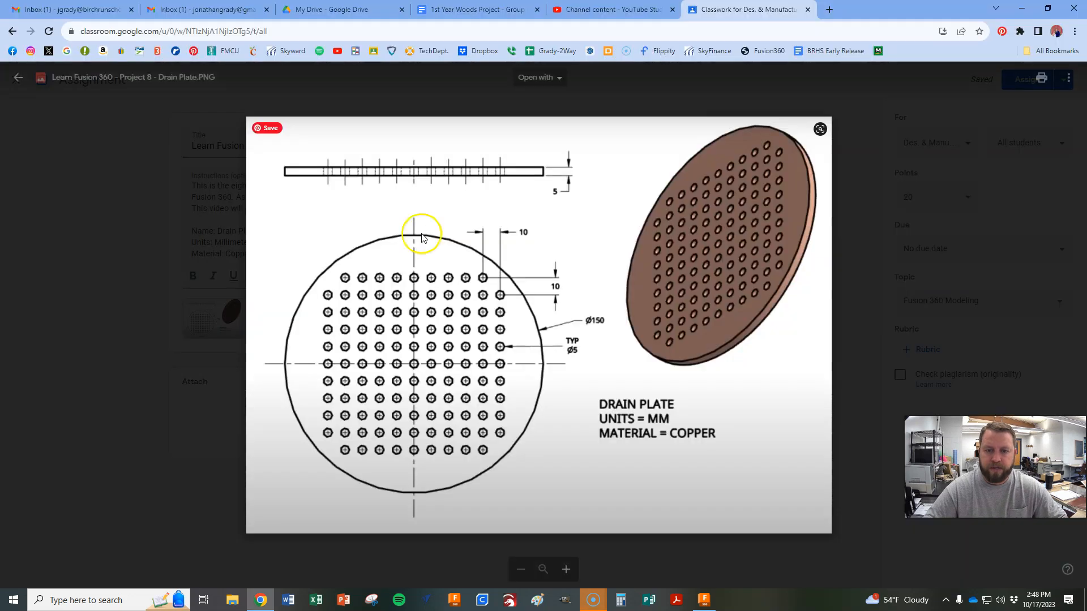
{"action": "key", "text": "alt+Tab"}
{"action": "key", "text": "alt+Tab"}
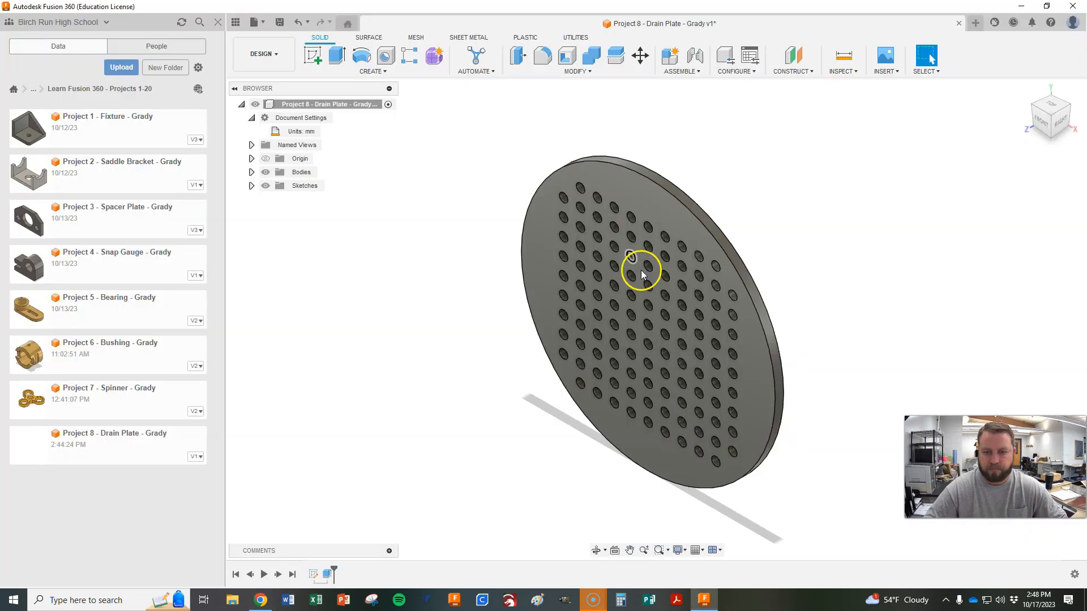
Step: Assign the Copper physical material from the Metal category of the Fusion 360 Material Library to the perforated plate body
{"action": "left_click", "coordinate": [251, 172]}
{"action": "right_click", "coordinate": [299, 186]}
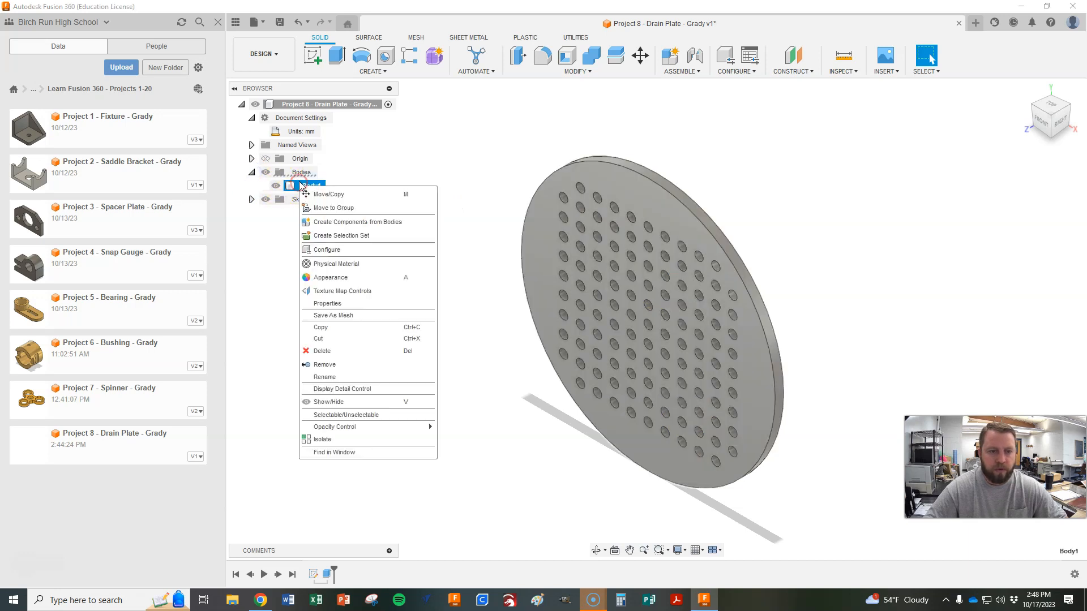
{"action": "left_click", "coordinate": [329, 265]}
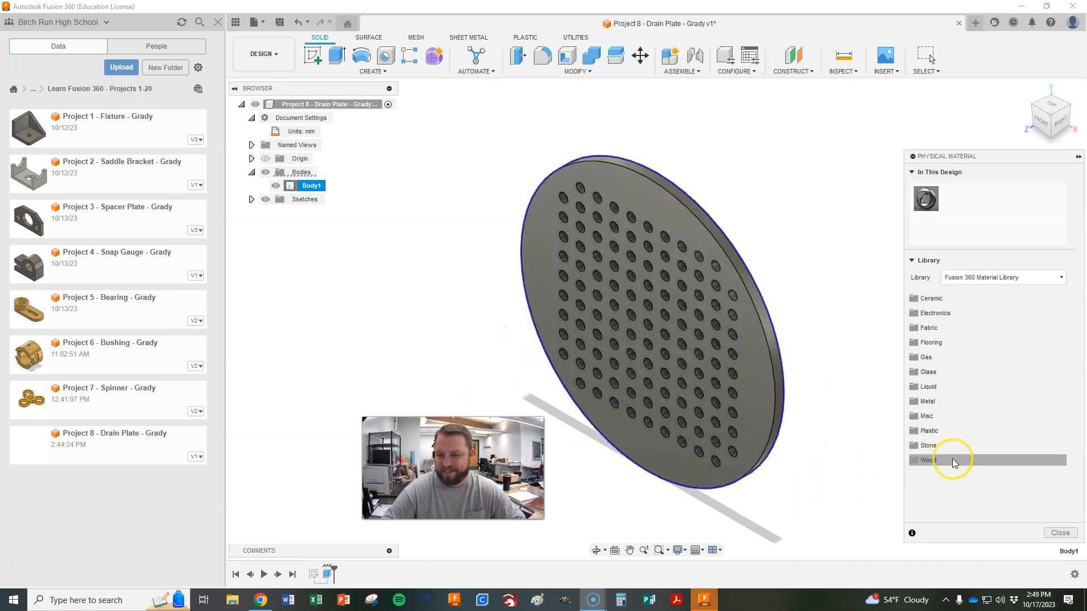
{"action": "left_click", "coordinate": [940, 401]}
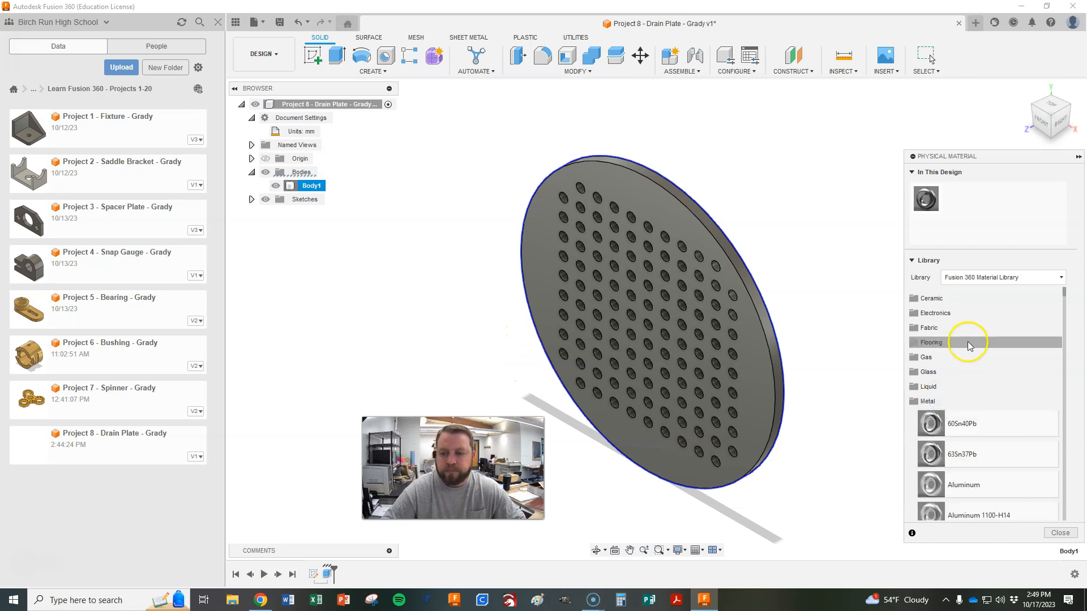
{"action": "scroll", "coordinate": [968, 340], "scroll_direction": "down", "scroll_amount": 5}
{"action": "scroll", "coordinate": [989, 334], "scroll_direction": "down", "scroll_amount": 10}
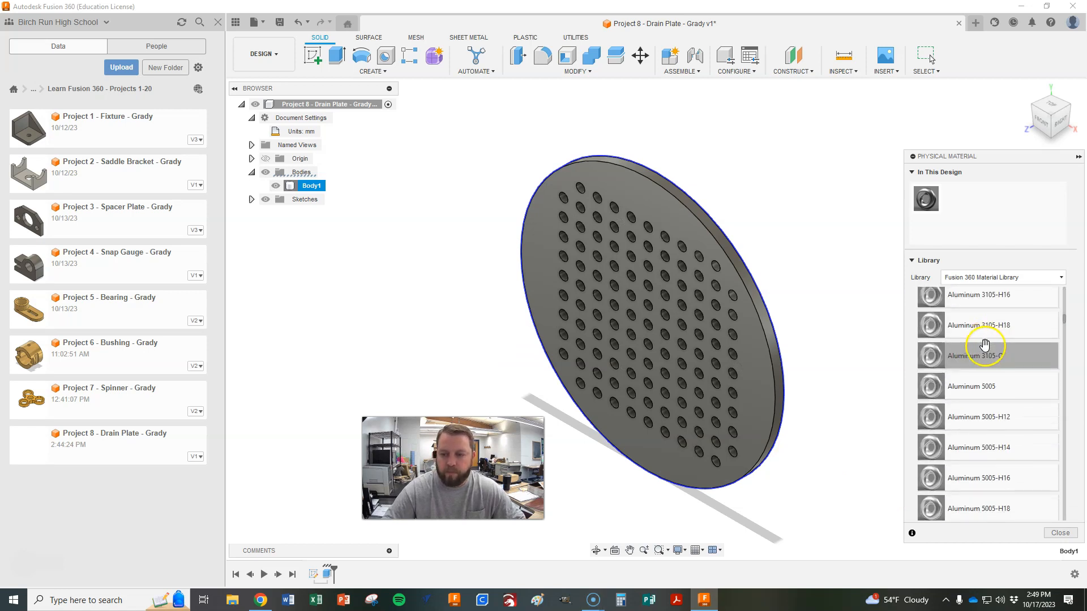
{"action": "scroll", "coordinate": [987, 355], "scroll_direction": "down", "scroll_amount": 3}
{"action": "scroll", "coordinate": [988, 357], "scroll_direction": "down", "scroll_amount": 6}
{"action": "scroll", "coordinate": [1007, 406], "scroll_direction": "up", "scroll_amount": 1}
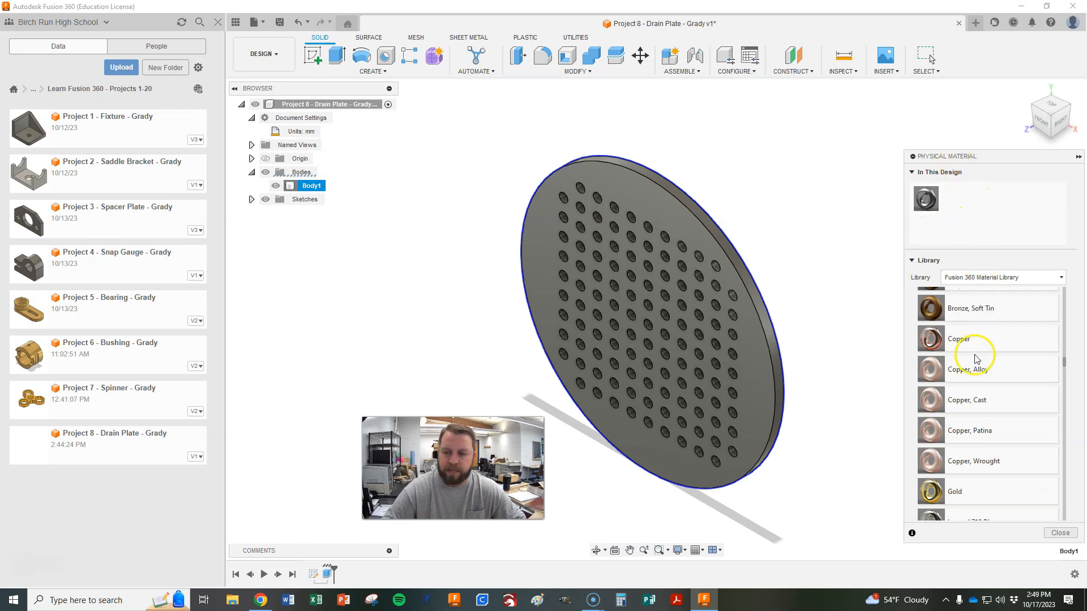
{"action": "left_click", "coordinate": [958, 347]}
{"action": "left_click_drag", "start_coordinate": [958, 347], "coordinate": [756, 357]}
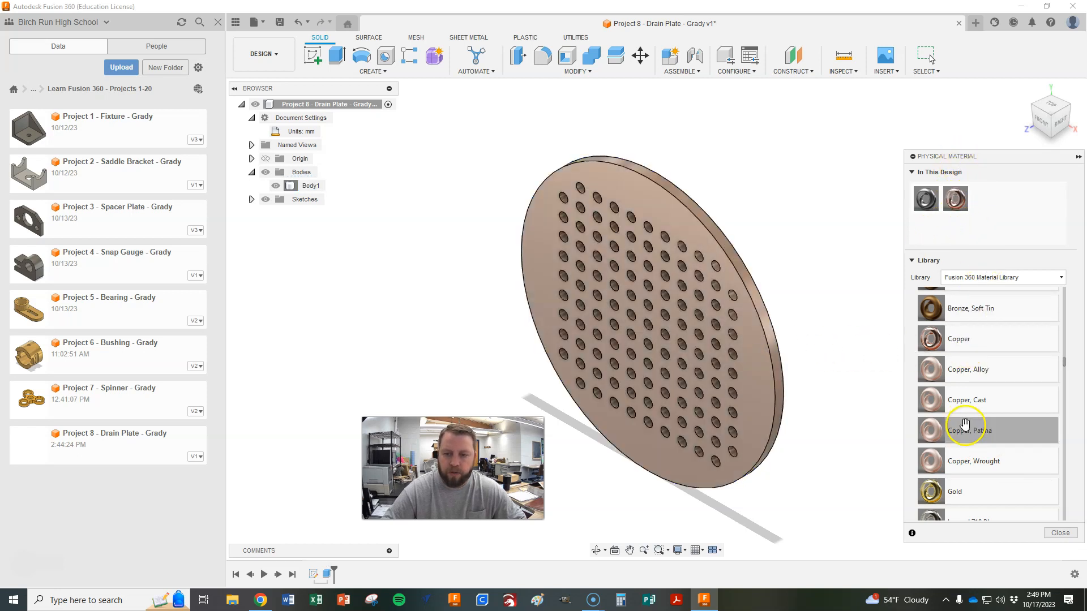
{"action": "left_click", "coordinate": [1060, 533]}
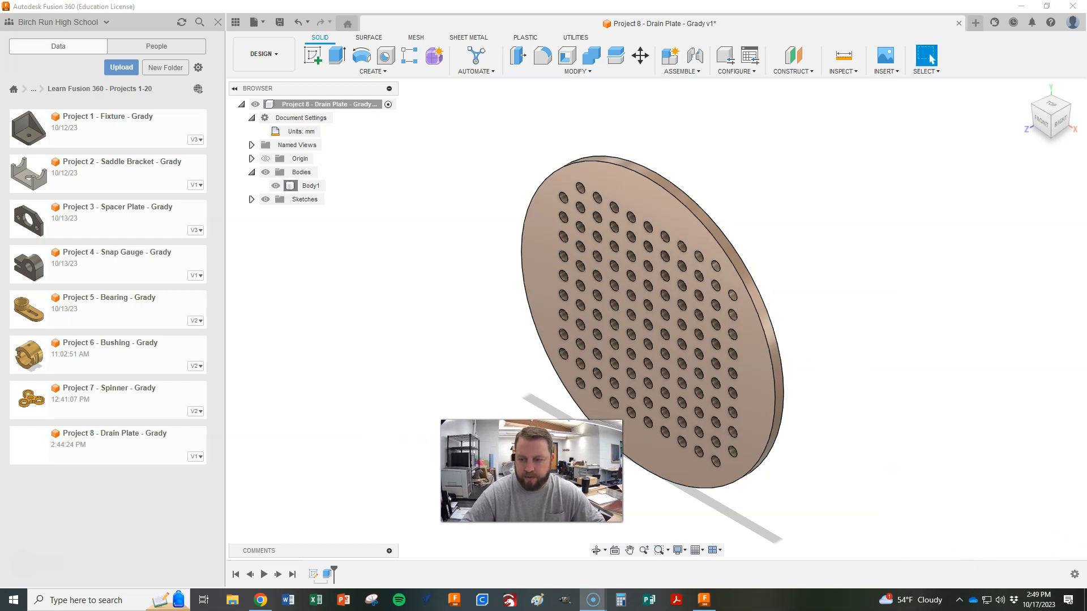
Step: Open the plate body's properties to check its mass, physical material and appearance
{"action": "right_click", "coordinate": [309, 187]}
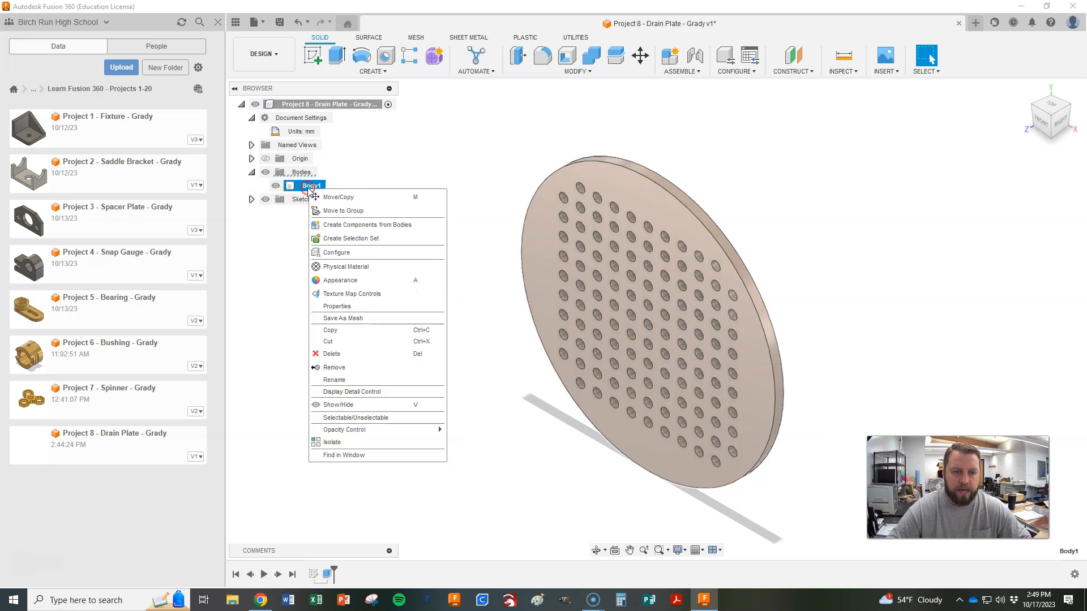
{"action": "left_click", "coordinate": [332, 306]}
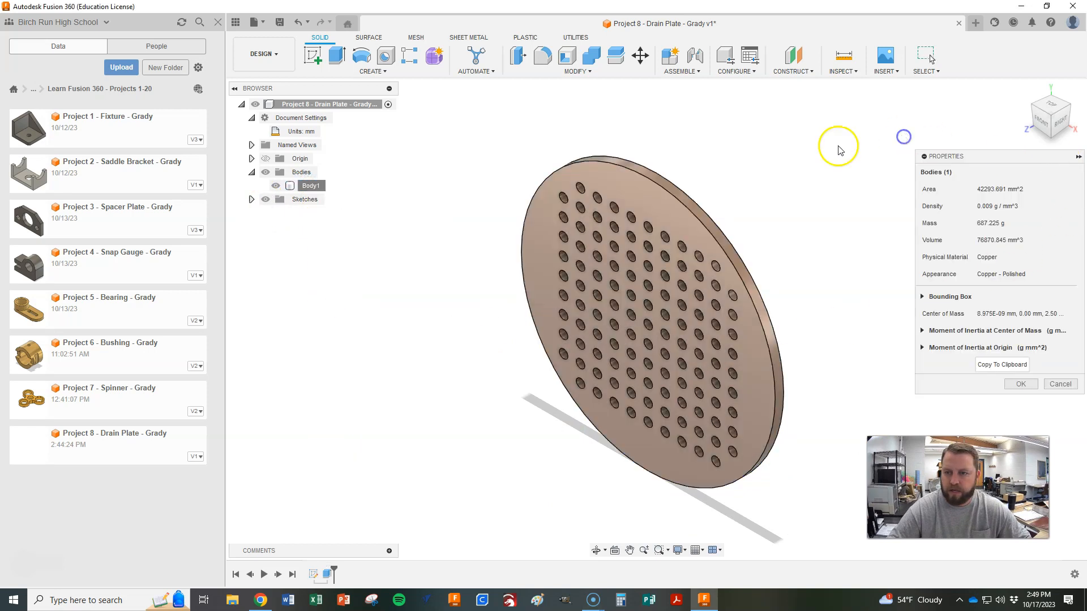
{"action": "left_click", "coordinate": [1025, 90]}
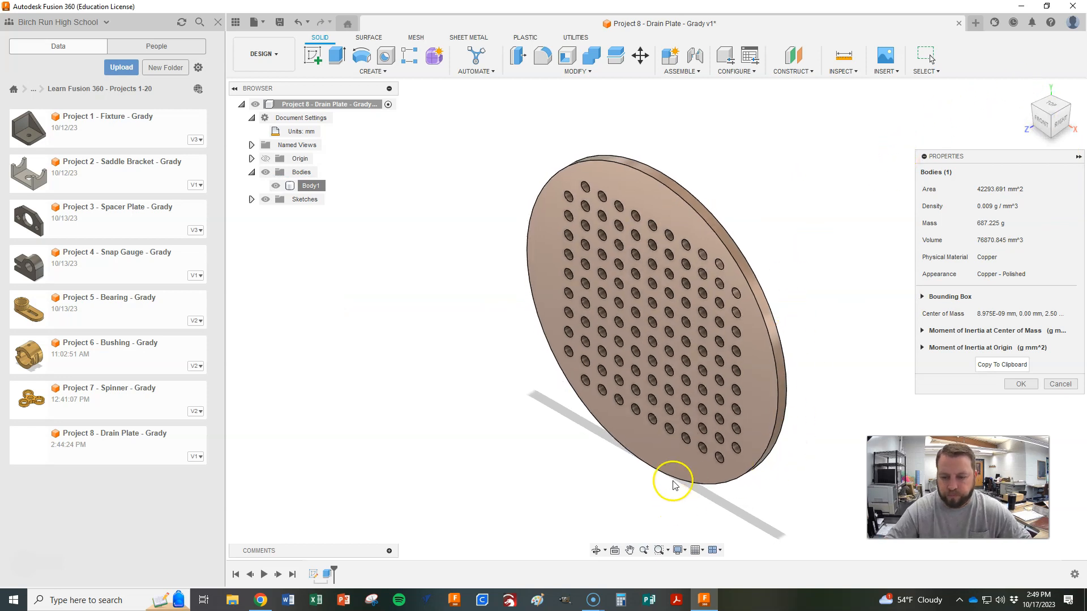
{"action": "scroll", "coordinate": [536, 118], "scroll_direction": "down", "scroll_amount": 1}
{"action": "scroll", "coordinate": [605, 426], "scroll_direction": "up", "scroll_amount": 1}
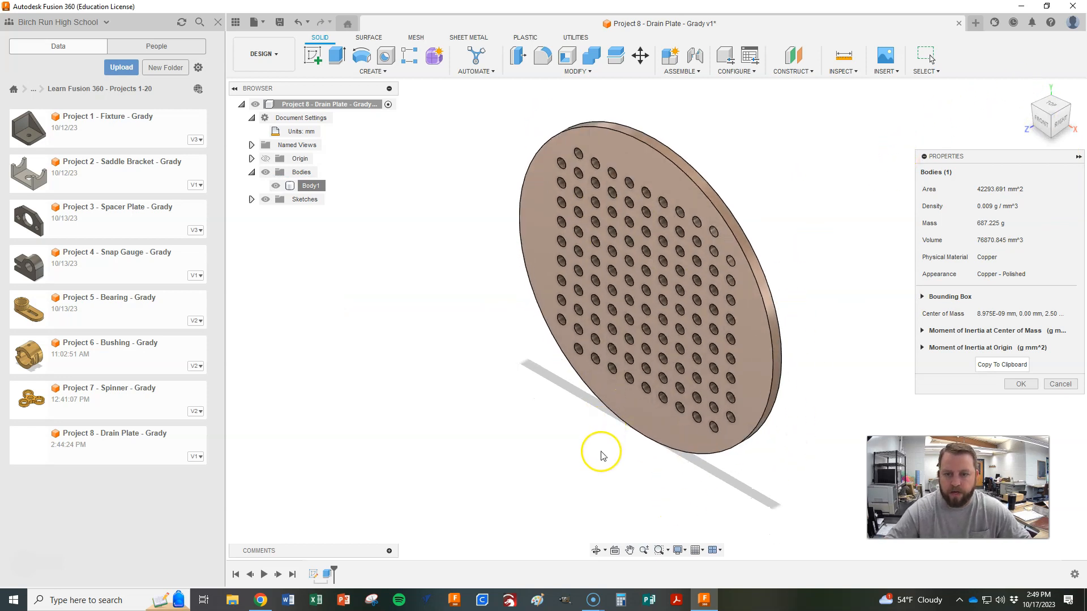